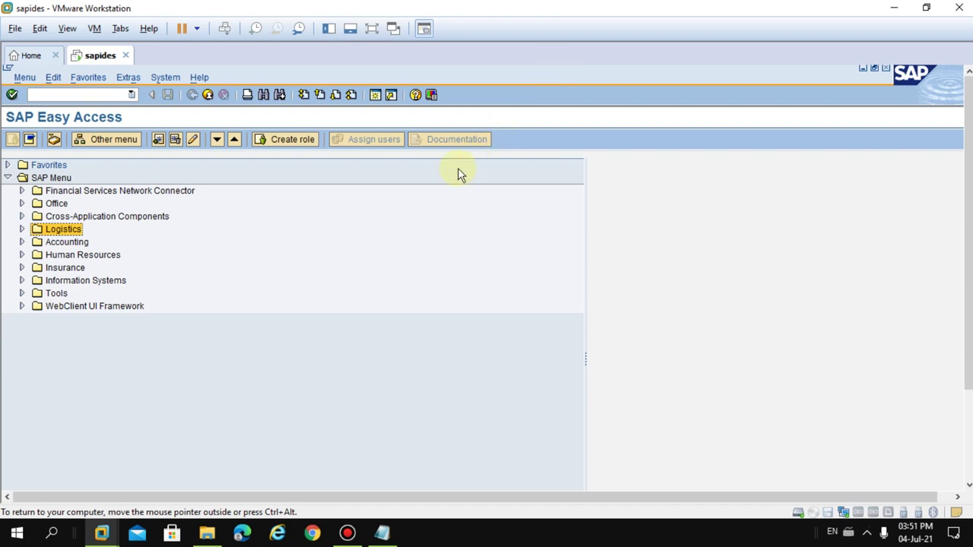
Step: Switch the SAP session to full screen and start transaction AS01
left_click(372, 29)
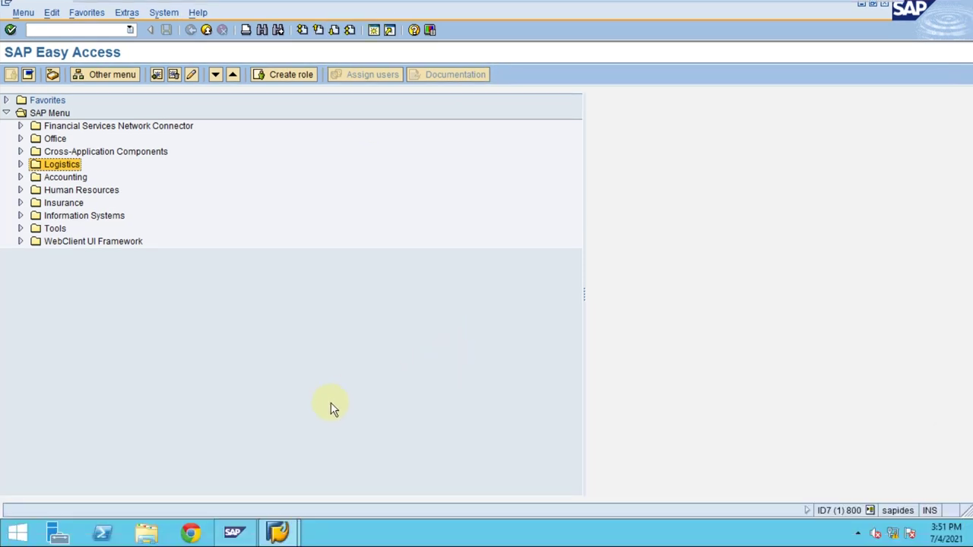
left_click(115, 27)
type("AS01")
key("Return")
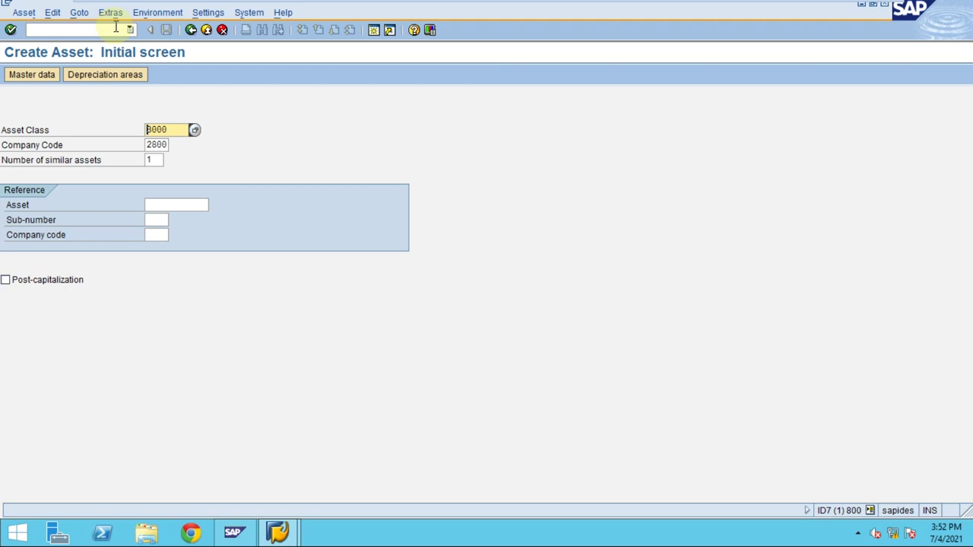
Step: Back in Easy Access, expand Accounting > Financial Accounting > Fixed Assets > Asset > Create and select AS01 - Asset
left_click(191, 32)
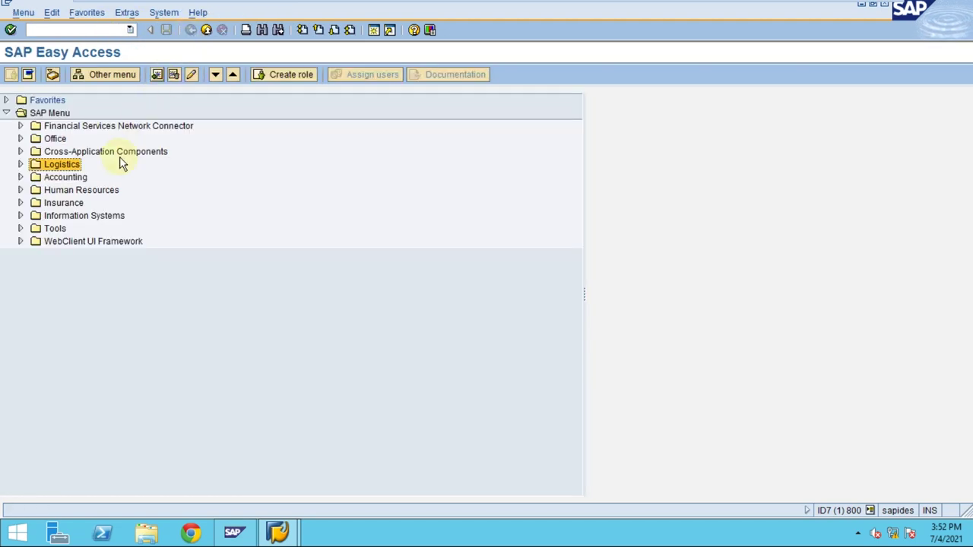
left_click(21, 178)
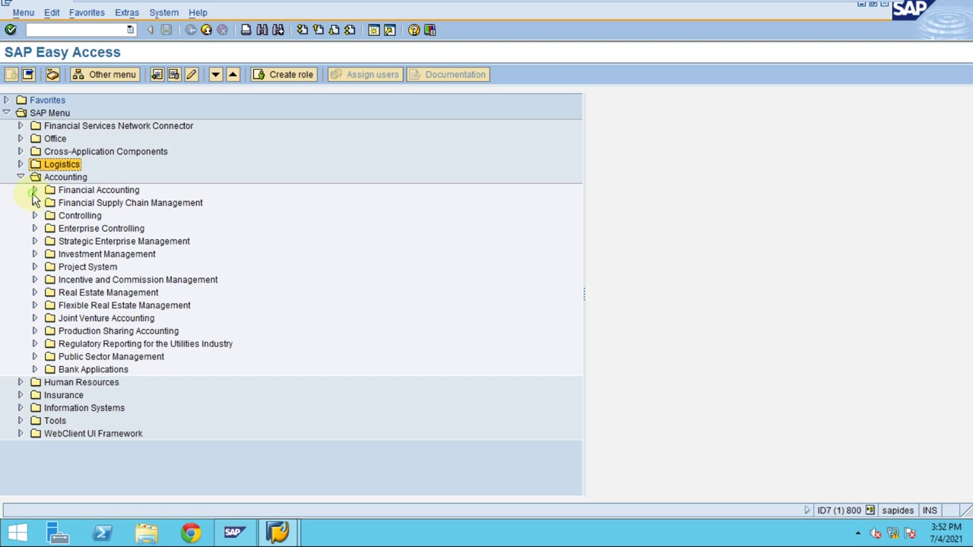
left_click(34, 190)
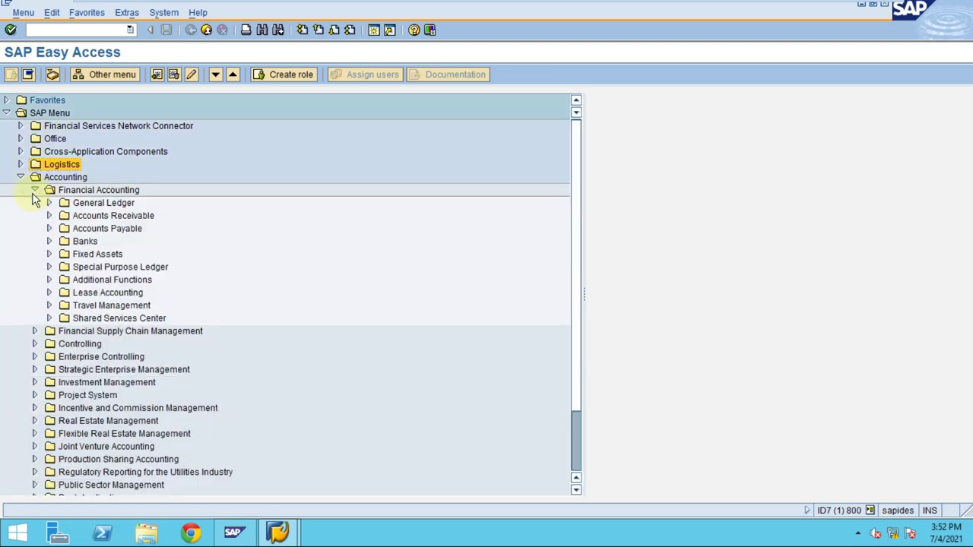
left_click(47, 255)
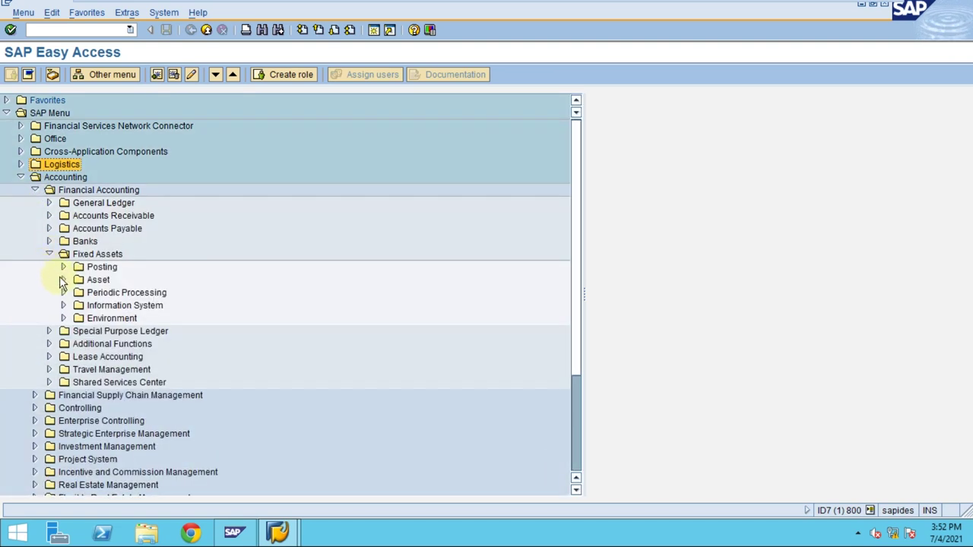
left_click(63, 281)
left_click(76, 294)
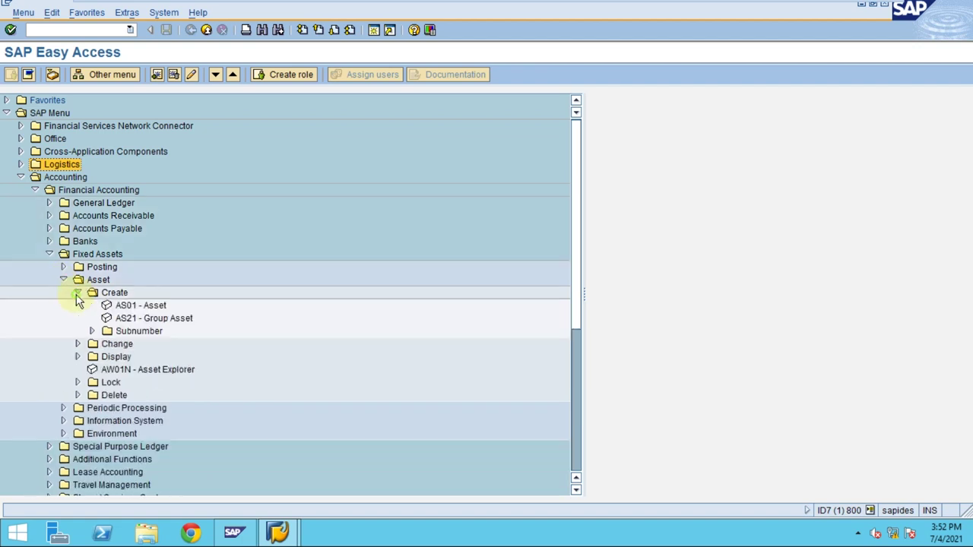
left_click(129, 310)
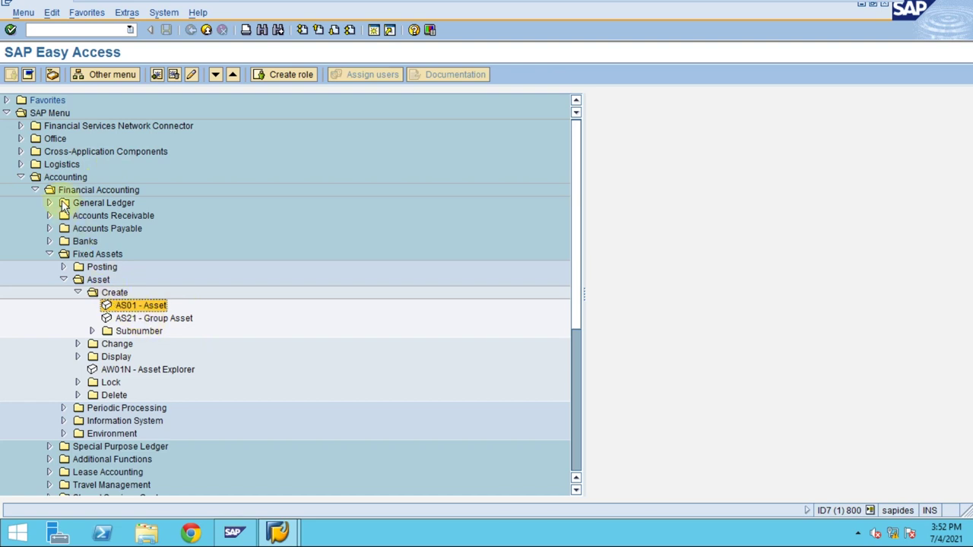
Step: Launch Create Asset from AS01 and bring up the Asset Class search help for company code 2800
double_click(126, 306)
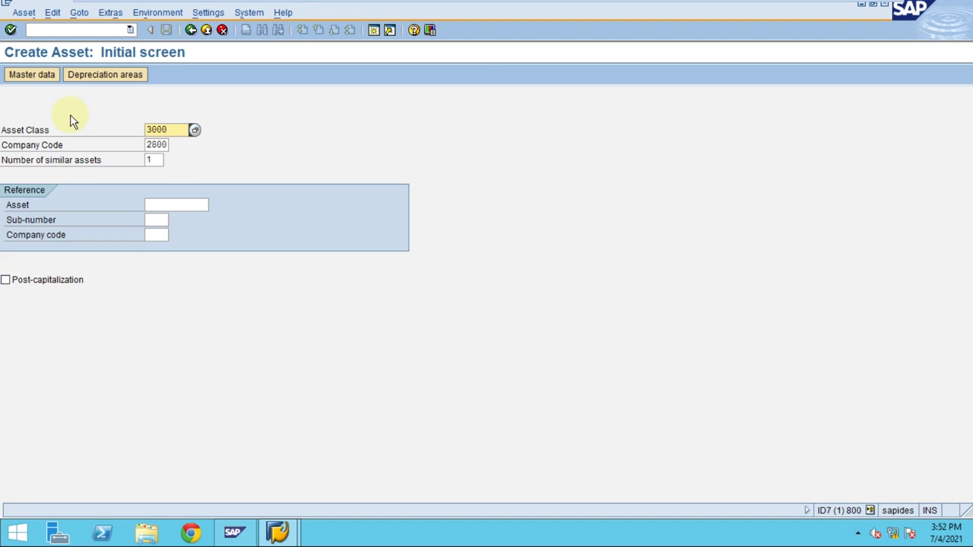
left_click(156, 129)
left_click(194, 130)
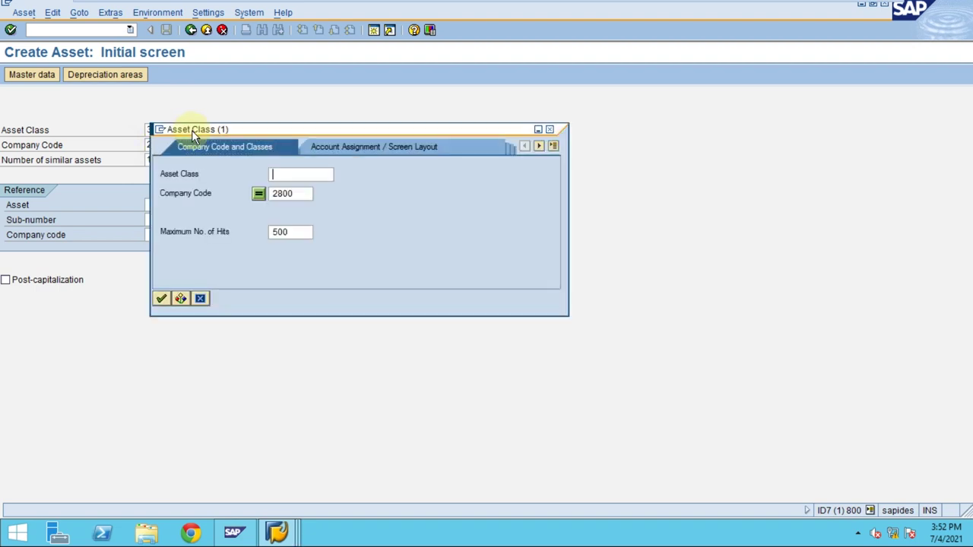
left_click_drag(233, 122, 327, 96)
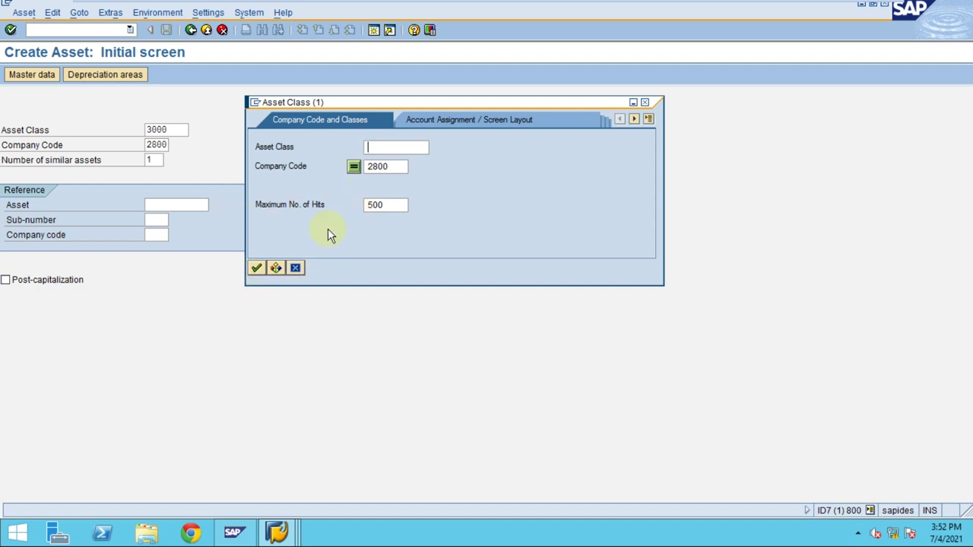
left_click(295, 267)
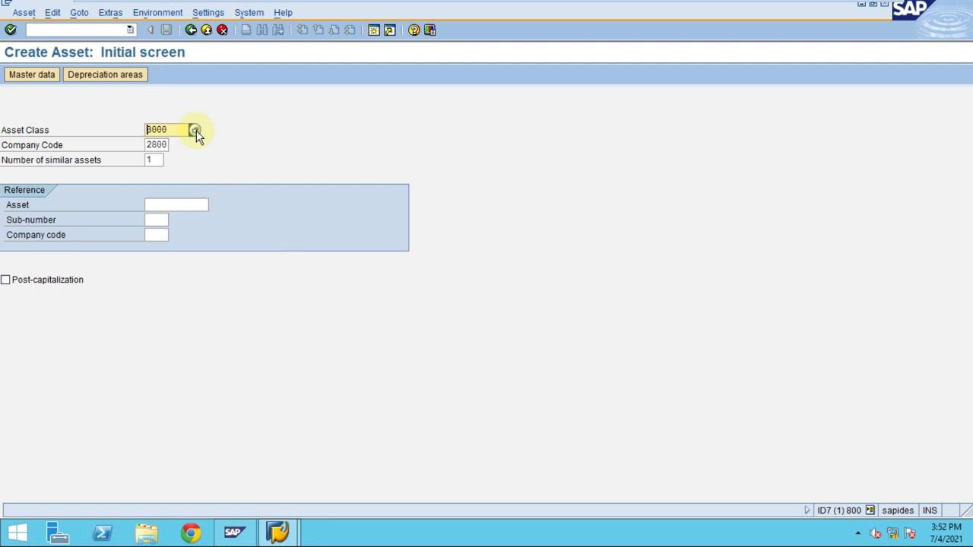
left_click(196, 130)
left_click(201, 297)
left_click(195, 131)
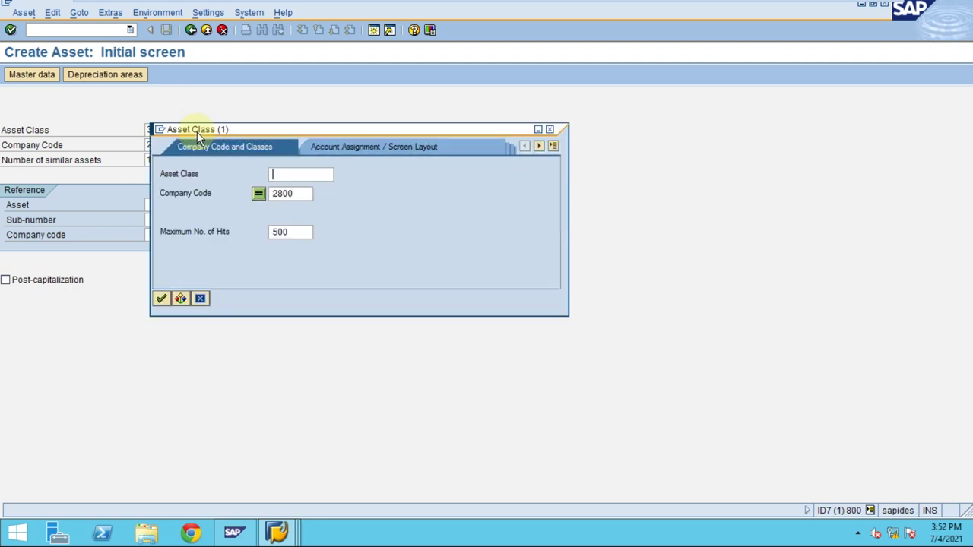
Step: Choose asset class 3000 Fixture and fittings for company code 2800, keeping one similar asset
left_click(161, 298)
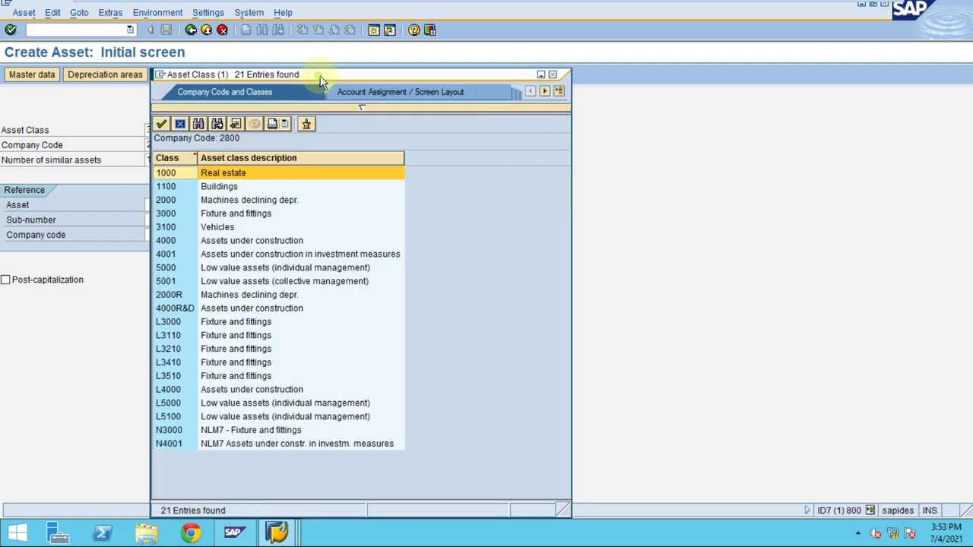
left_click_drag(317, 76, 446, 49)
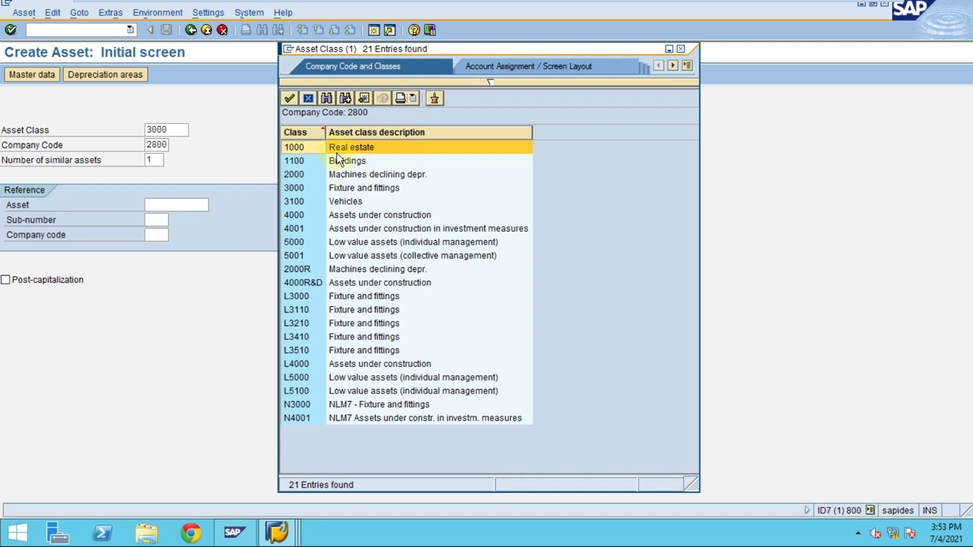
left_click(307, 180)
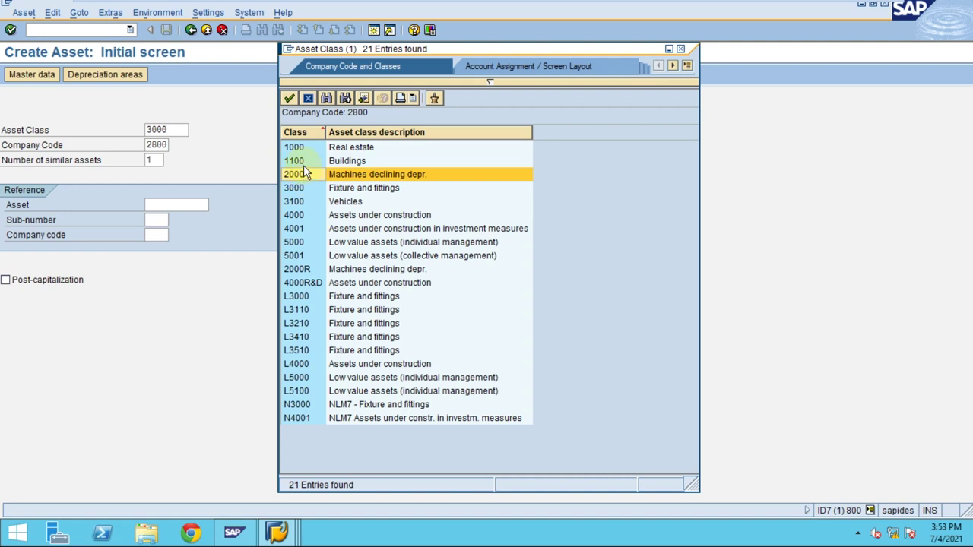
left_click(304, 164)
left_click(300, 192)
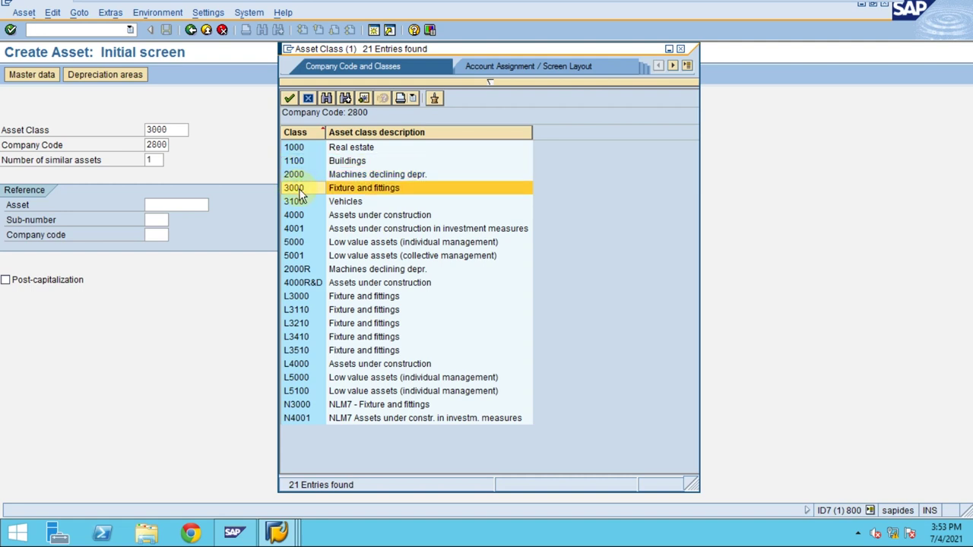
double_click(300, 194)
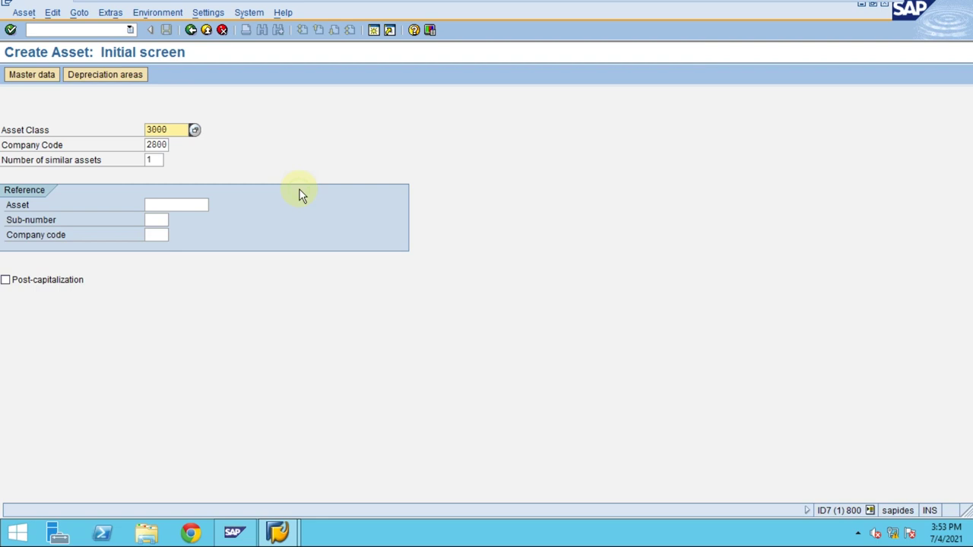
left_click(156, 145)
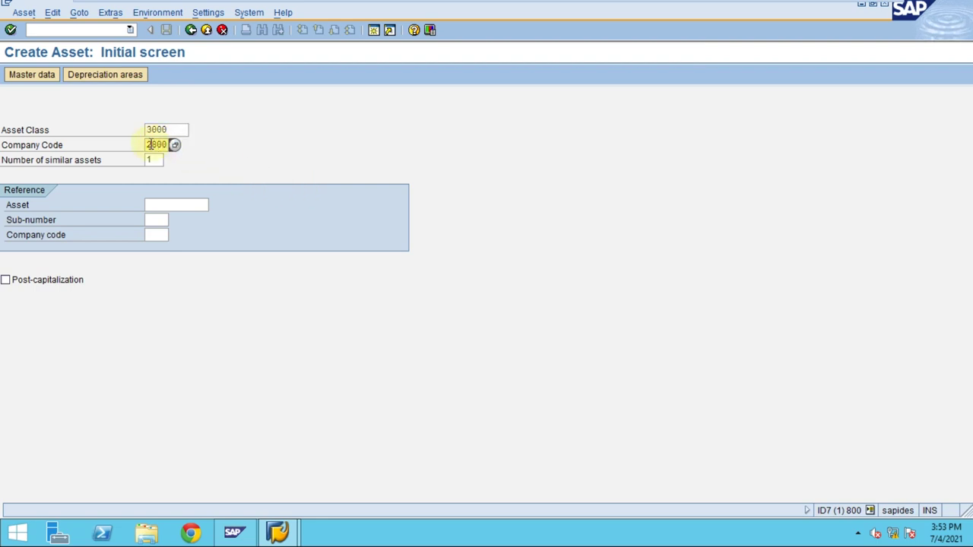
left_click_drag(148, 145, 174, 144)
left_click(155, 159)
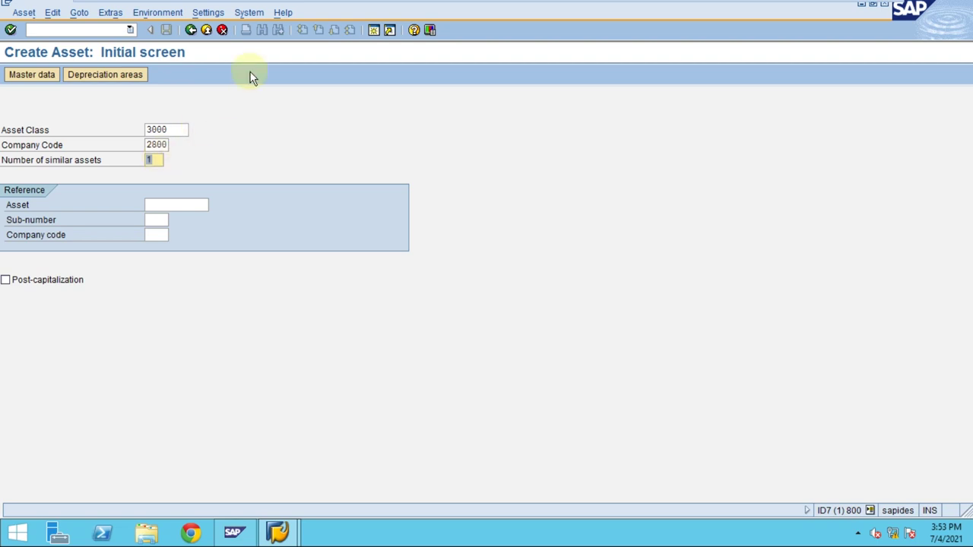
Step: Continue to the asset master data and enter the description 'Furniture'
key("Return")
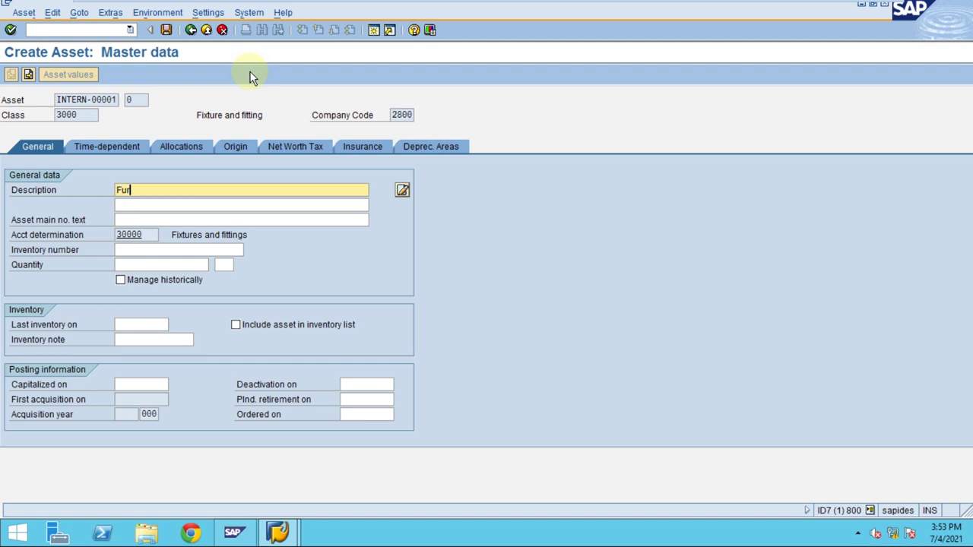
type("Furniture and fitt")
key("BackSpace")
key("BackSpace")
key("BackSpace")
key("BackSpace")
key("BackSpace")
key("BackSpace")
key("BackSpace")
key("BackSpace")
key("BackSpace")
Step: Set the asset quantity to 1 with unit ea in the general data
left_click(142, 324)
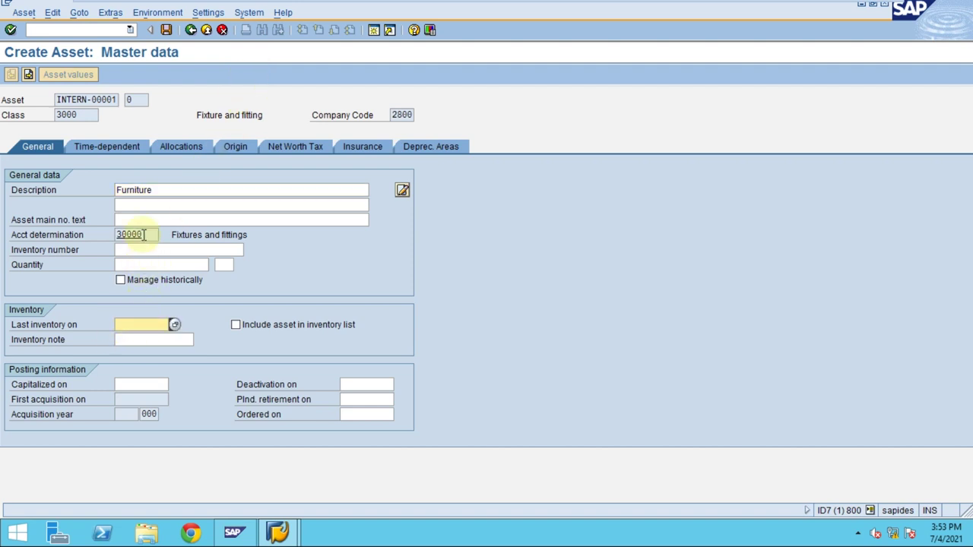
left_click(135, 263)
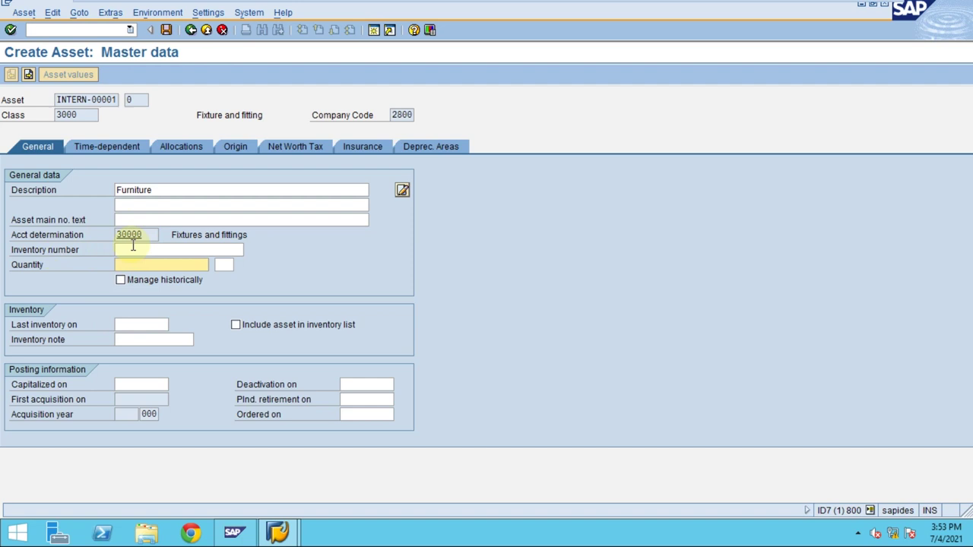
left_click(131, 250)
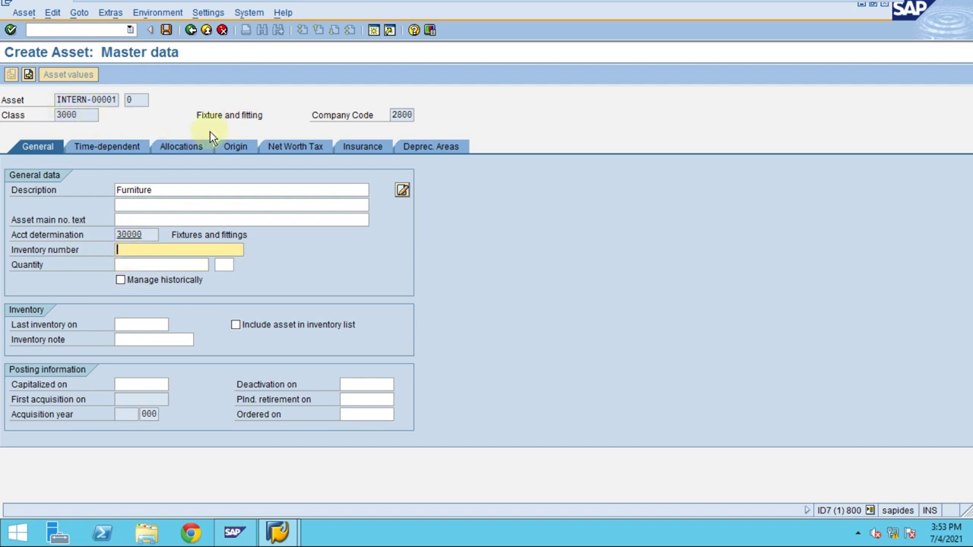
left_click(151, 265)
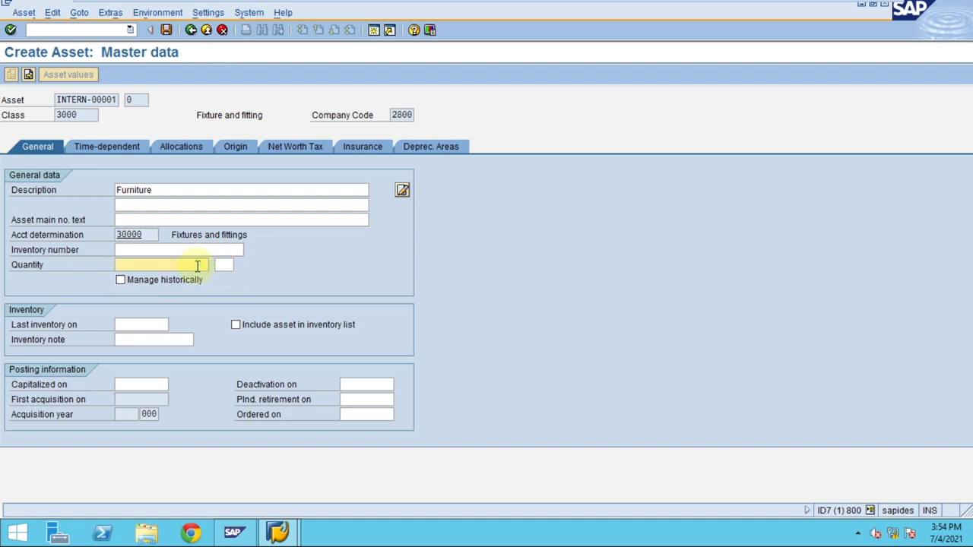
left_click(225, 263)
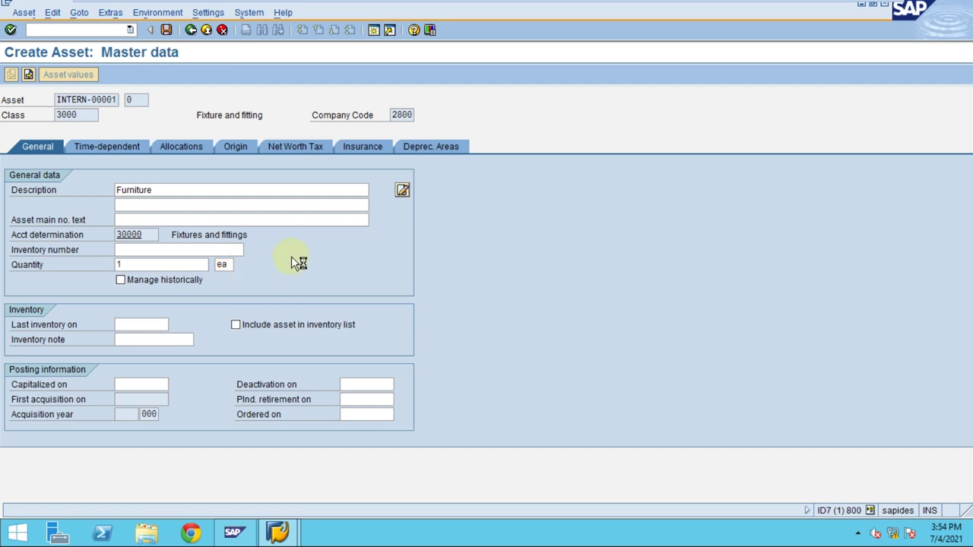
key("F4")
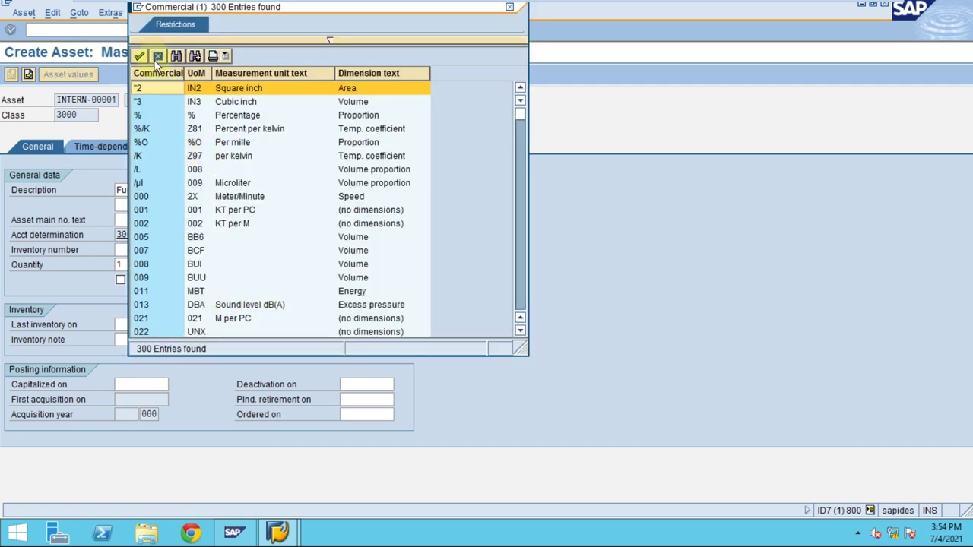
left_click(156, 56)
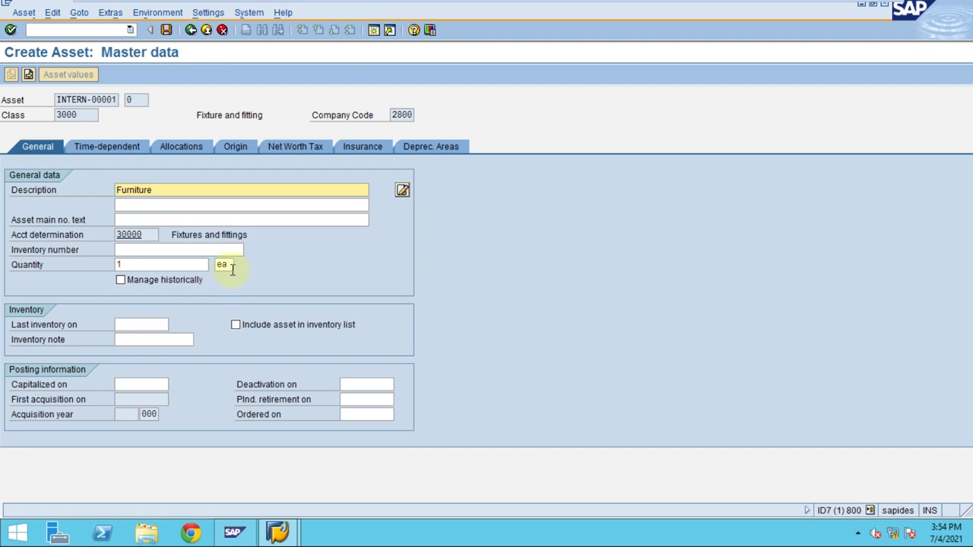
left_click(123, 324)
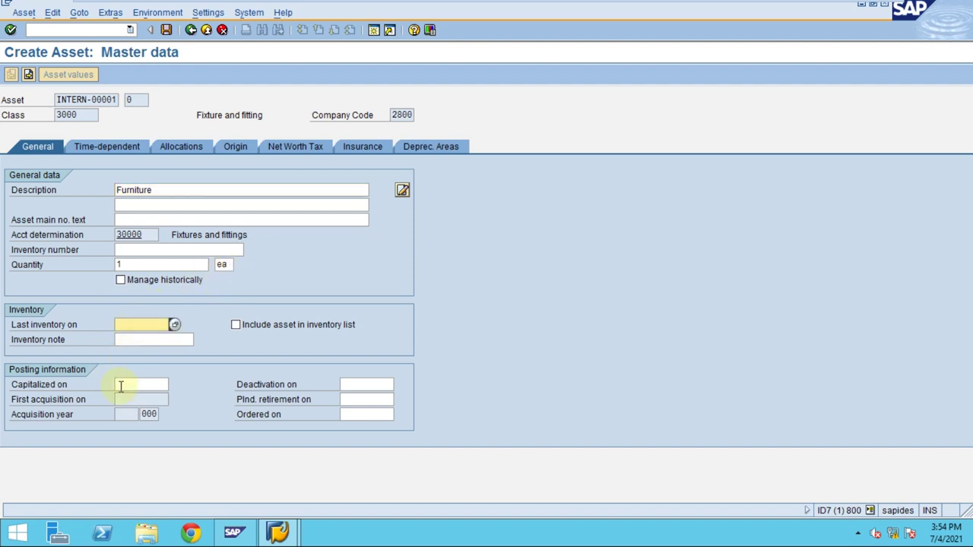
left_click(120, 386)
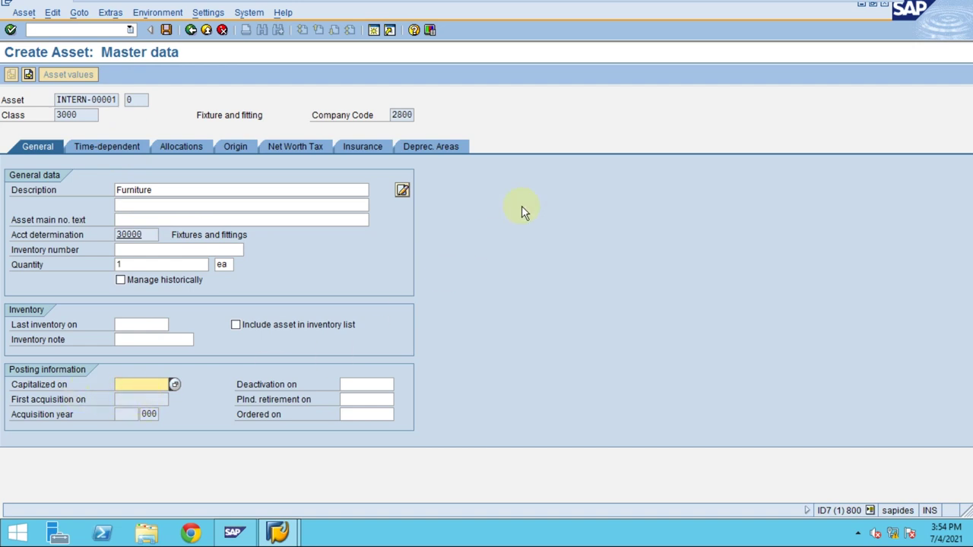
mouse_move(519, 6)
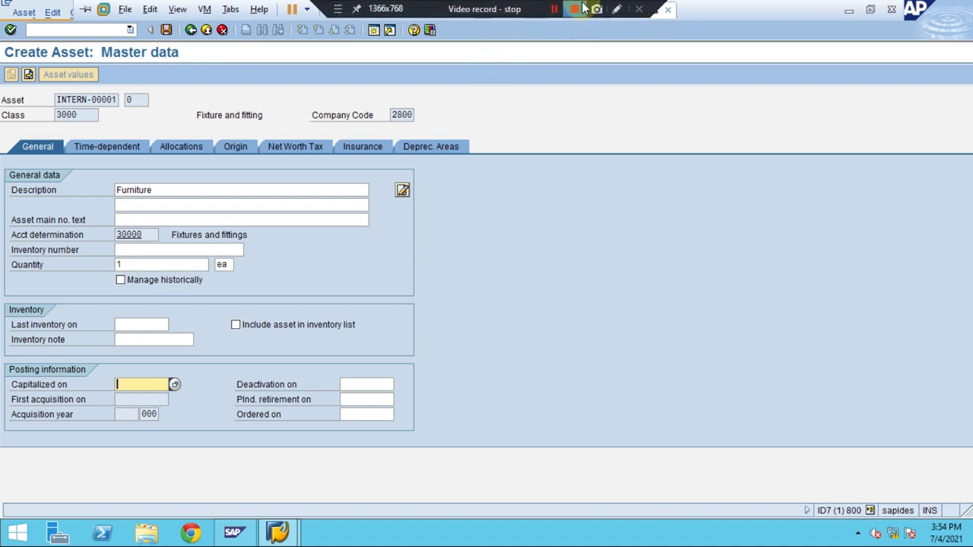
left_click(616, 9)
left_click(964, 140)
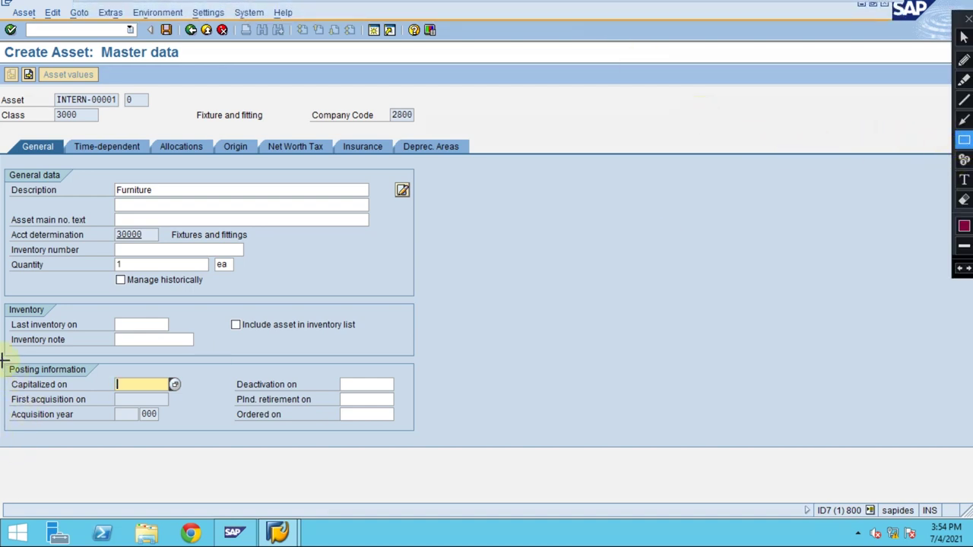
mouse_move(3, 360)
left_mouse_down()
mouse_move(114, 388)
mouse_move(180, 430)
left_mouse_up()
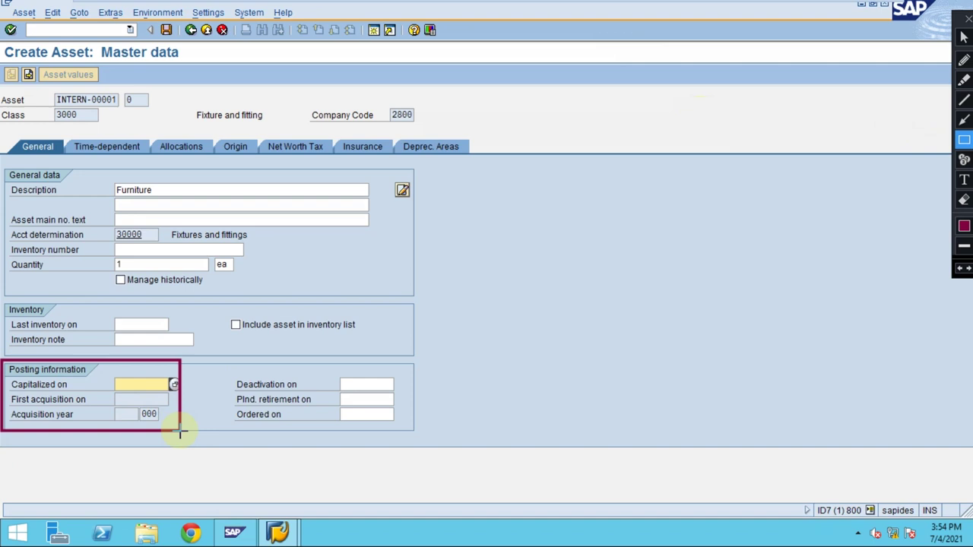
left_click(964, 121)
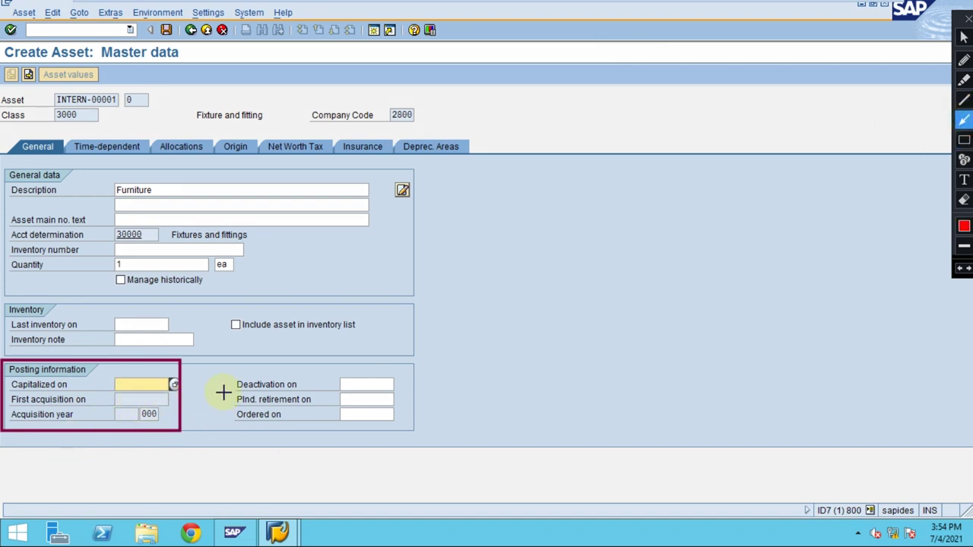
left_click_drag(225, 388, 174, 385)
left_click_drag(226, 431, 155, 400)
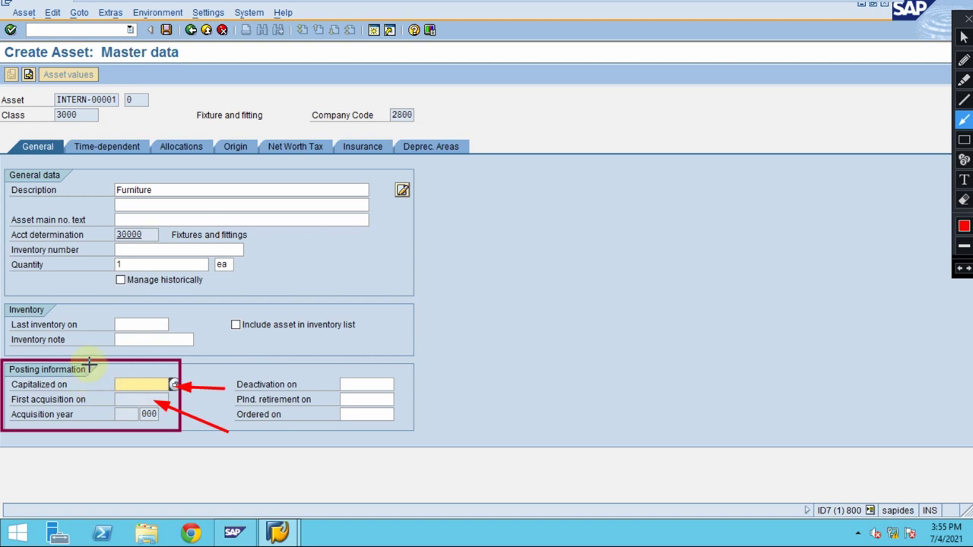
left_click_drag(91, 365, 114, 383)
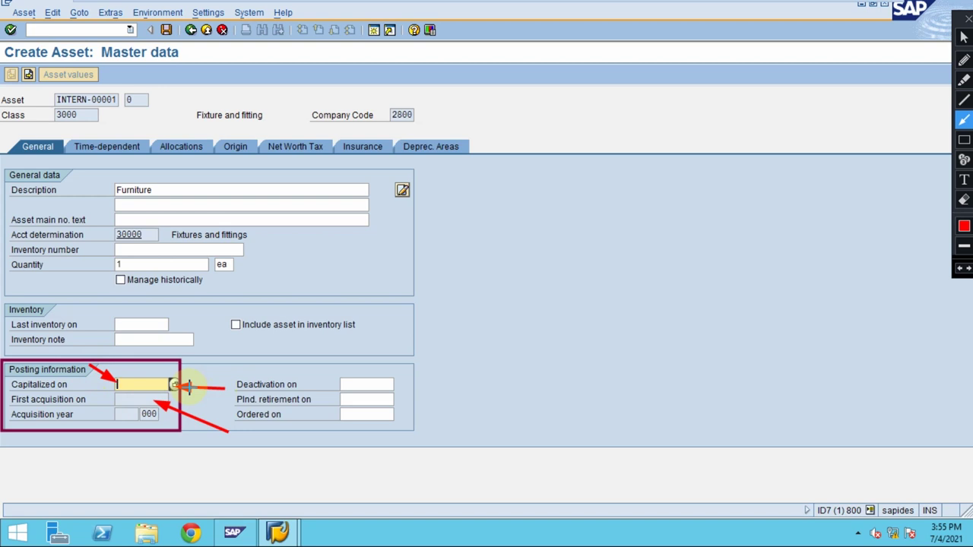
key("Escape")
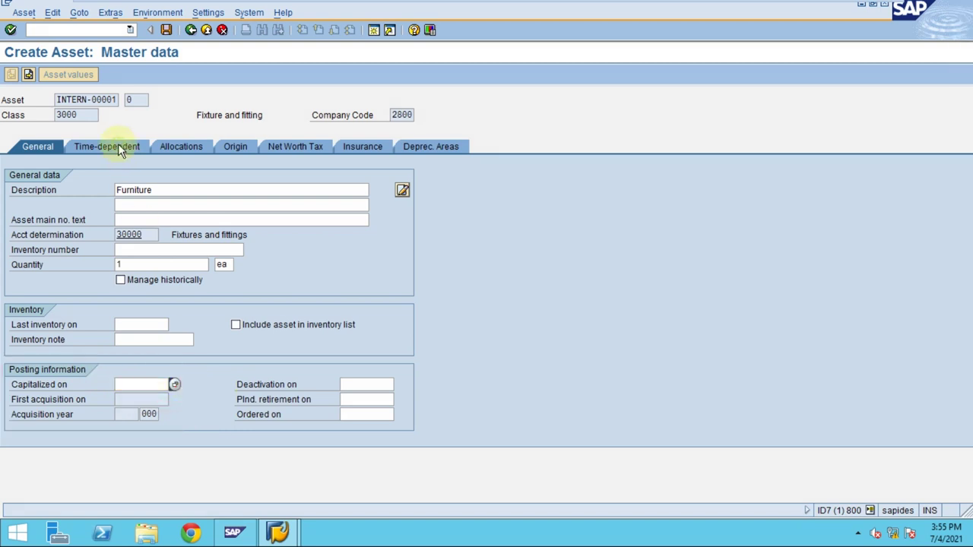
Step: Enter cost center 4130 in the time-dependent data so business area 9900 fills in
left_click(123, 148)
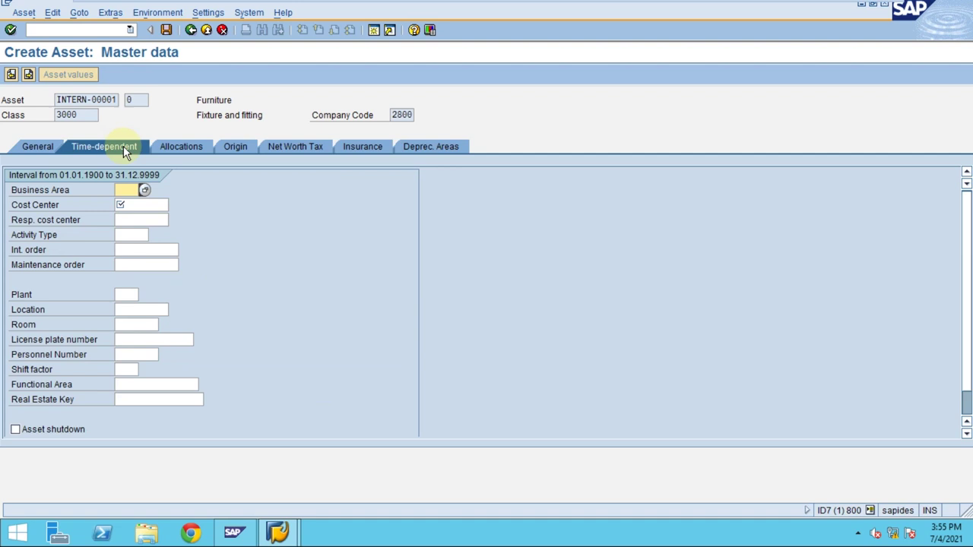
left_click(122, 205)
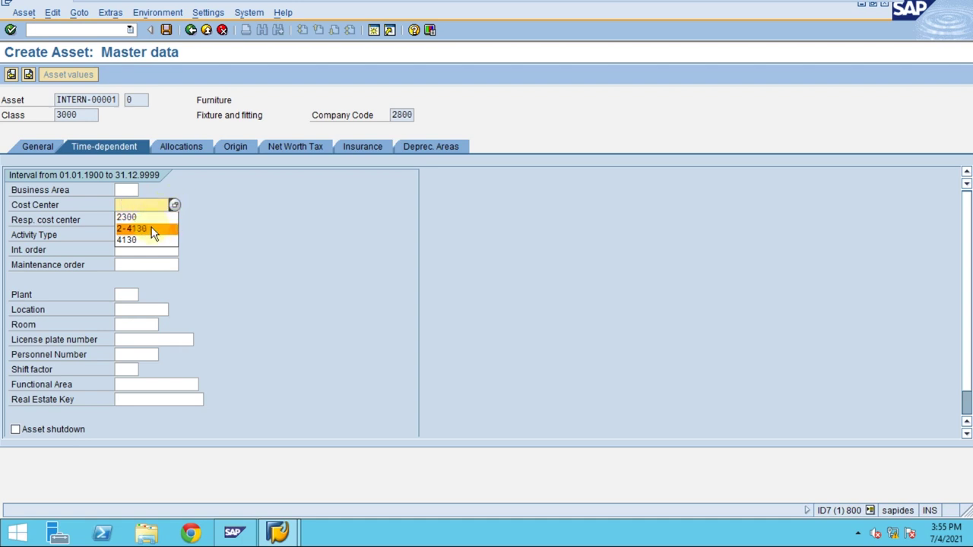
left_click(148, 229)
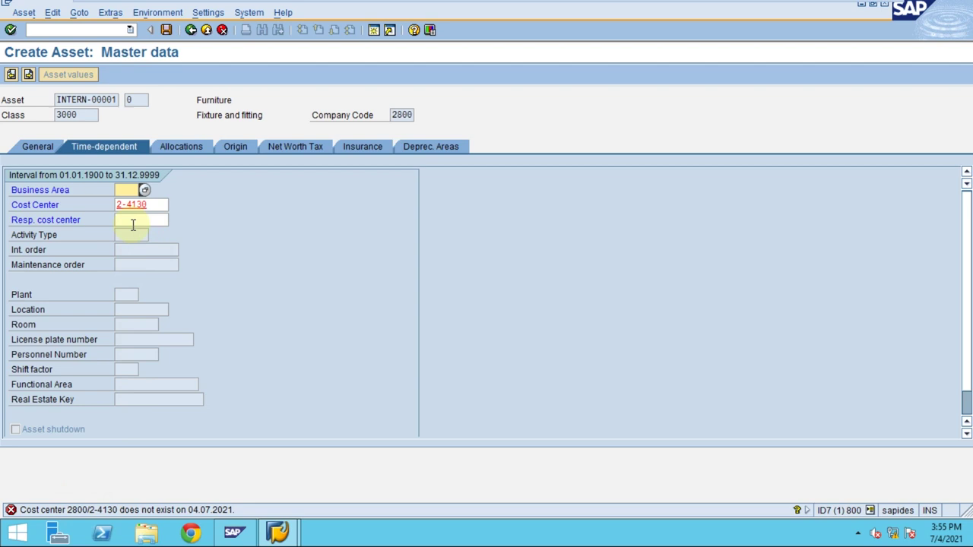
left_click_drag(152, 204, 46, 209)
key("Delete")
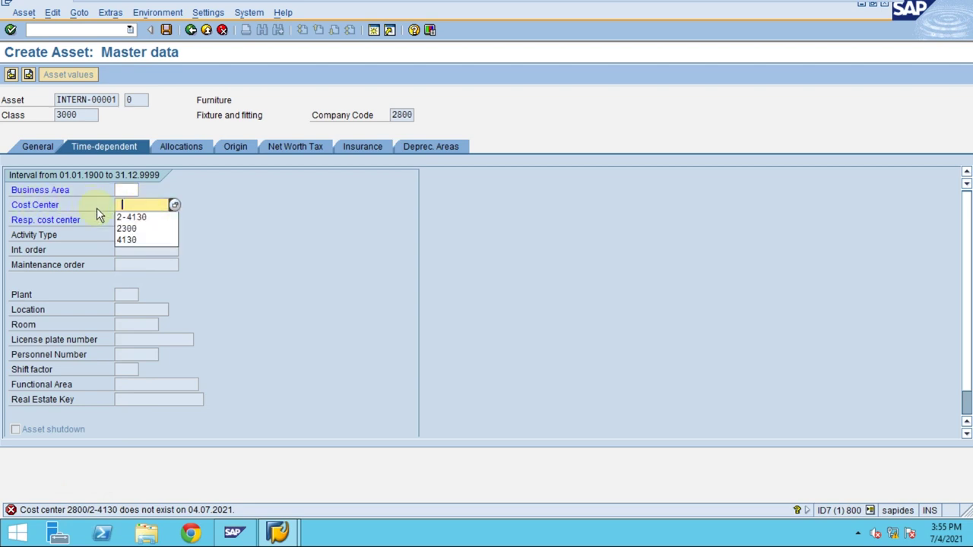
left_click(131, 240)
key("Return")
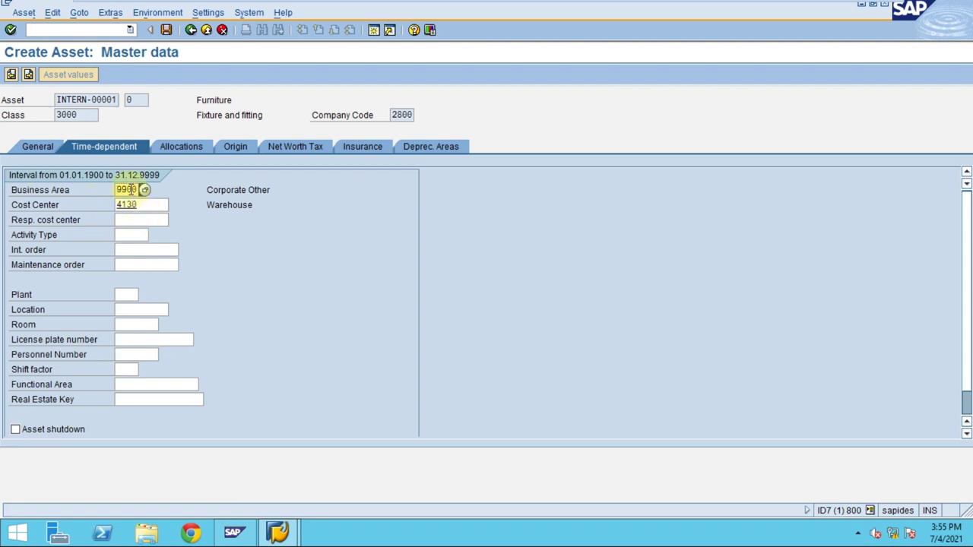
left_click(210, 205)
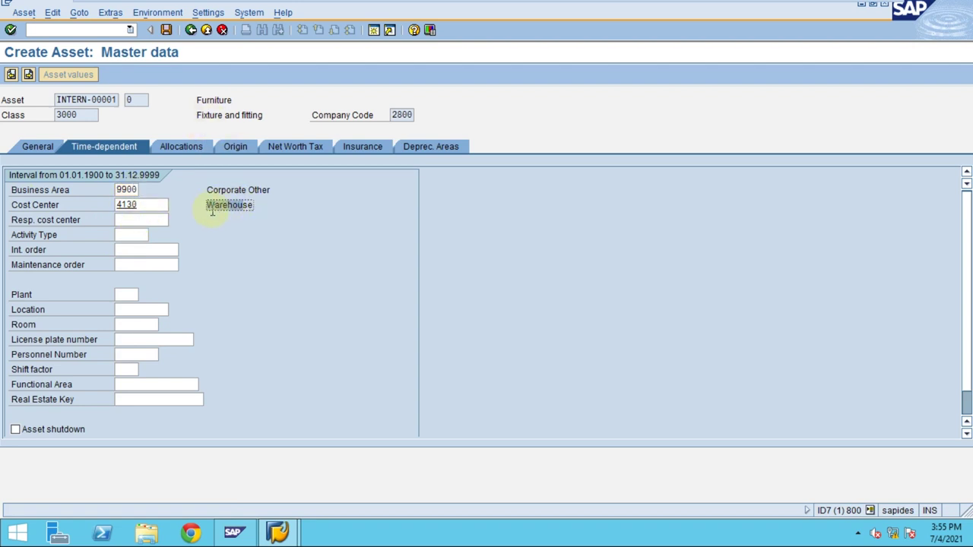
left_click_drag(146, 206, 98, 207)
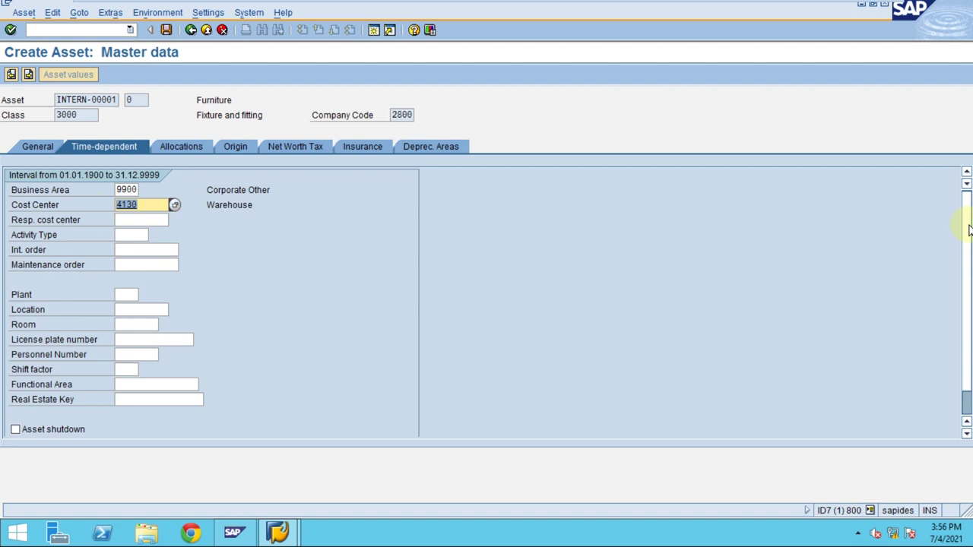
scroll(968, 228, "down", 2)
scroll(968, 230, "up", 2)
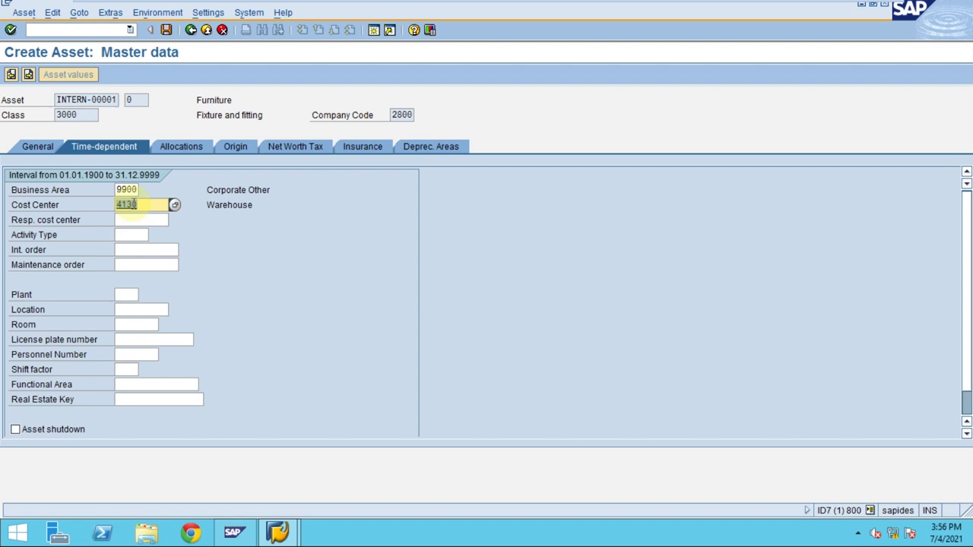
left_click(180, 147)
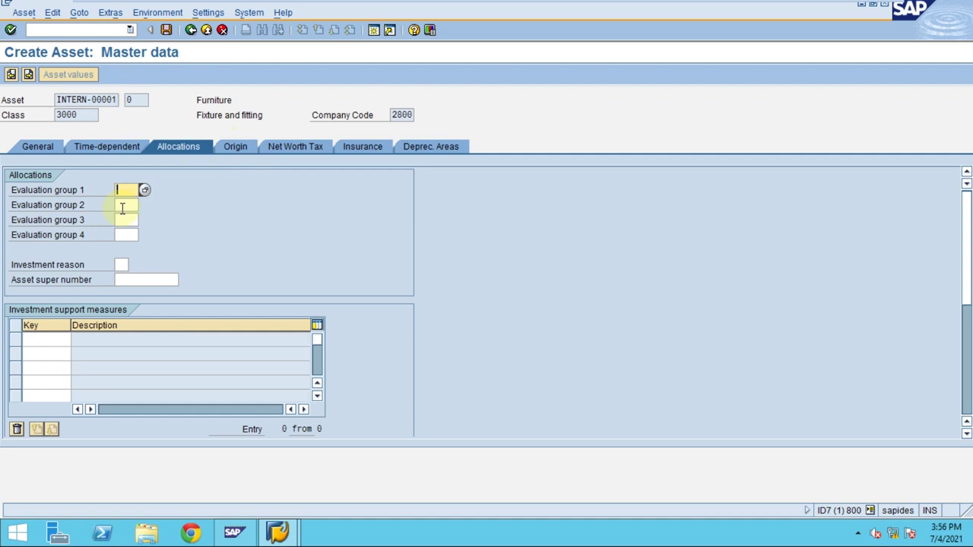
Step: Browse the Origin, Net Worth Tax and Insurance data, and display the Deprec. Areas table
left_click(233, 147)
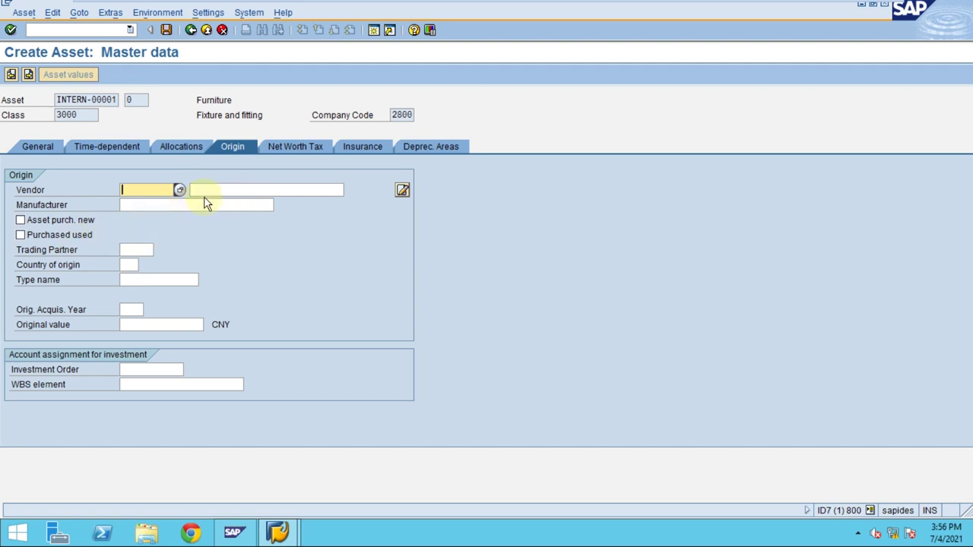
left_click(213, 191)
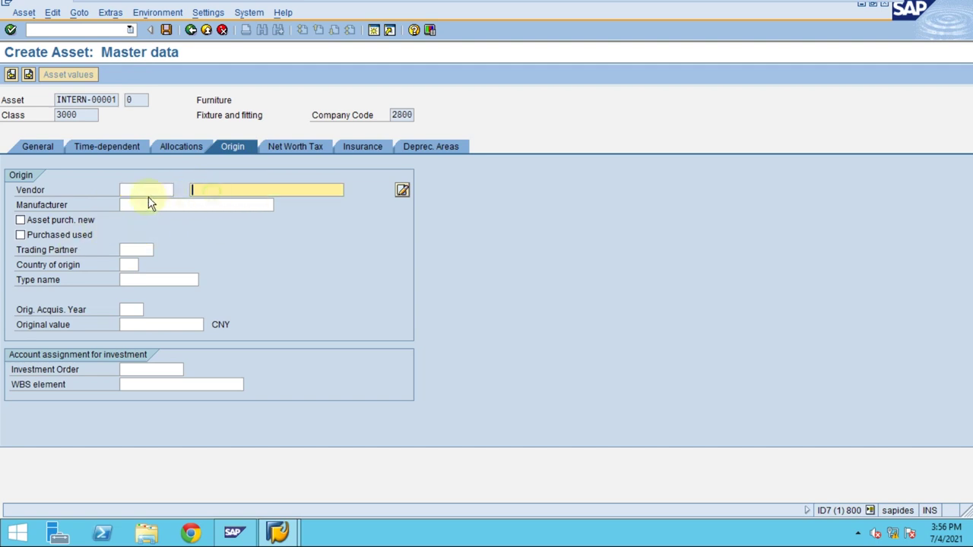
left_click(147, 190)
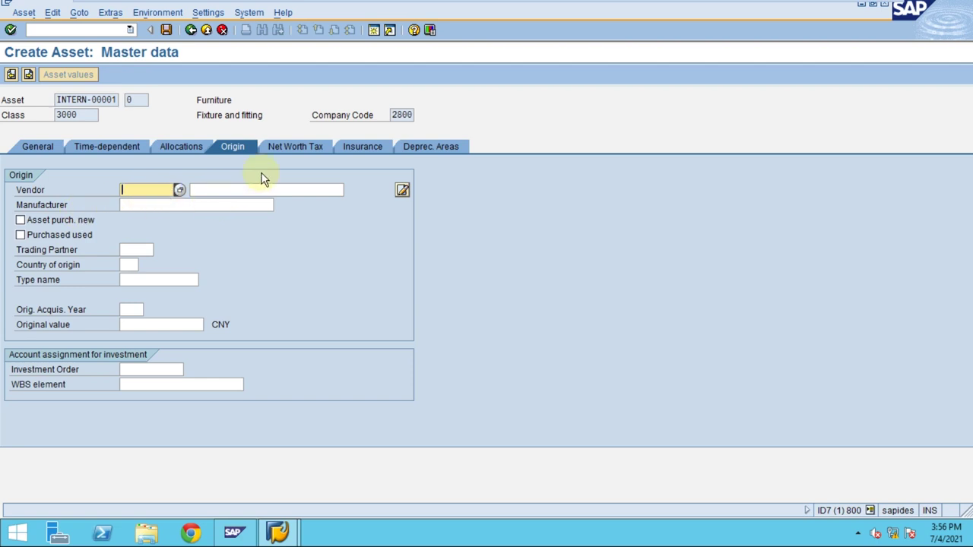
left_click(287, 144)
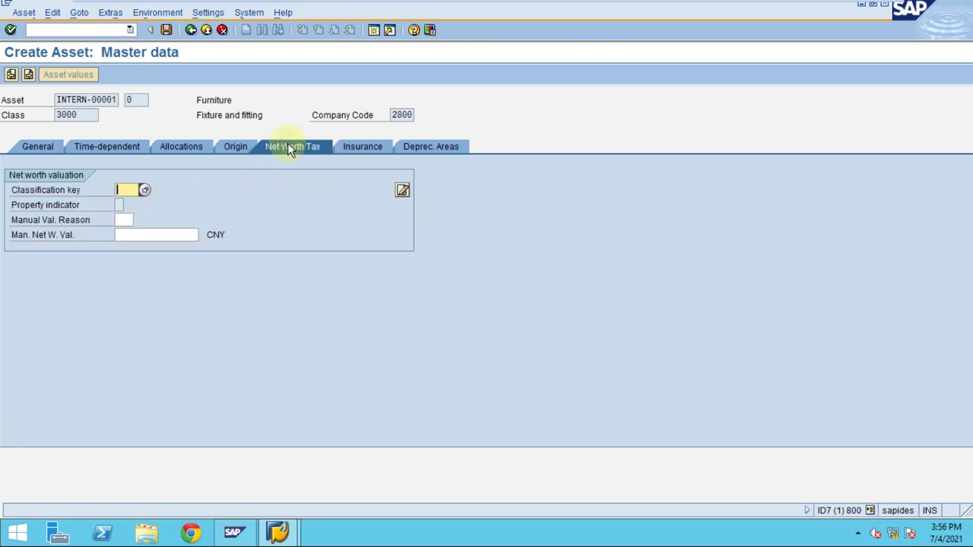
left_click(374, 145)
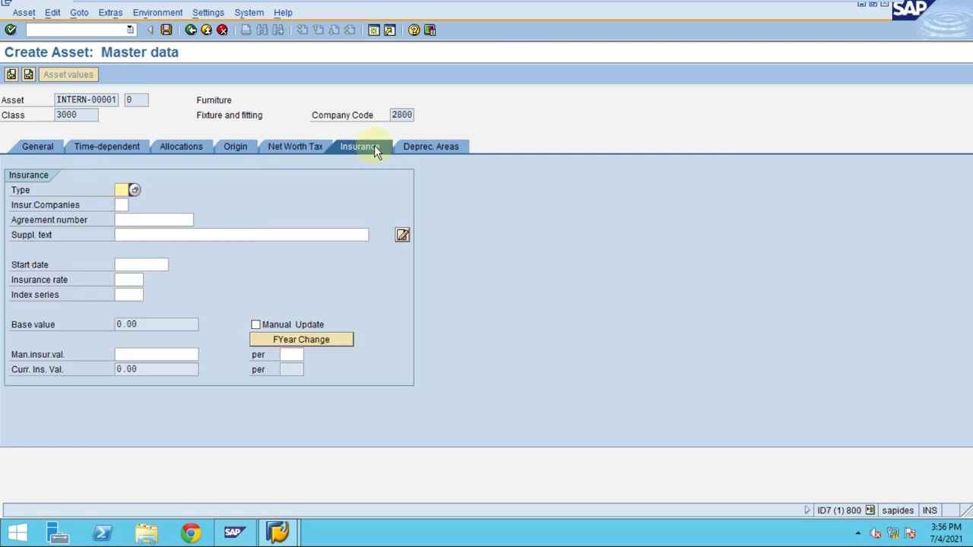
left_click(313, 147)
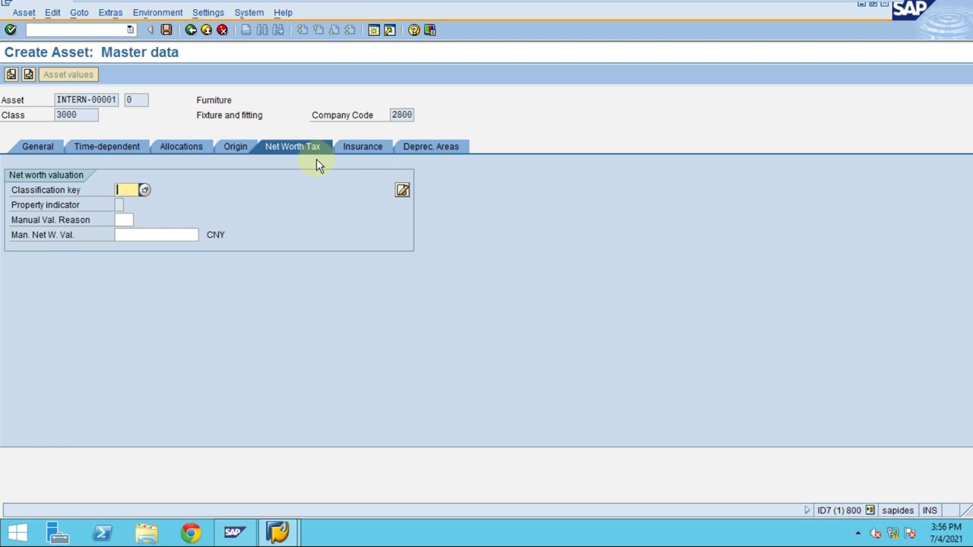
left_click(371, 148)
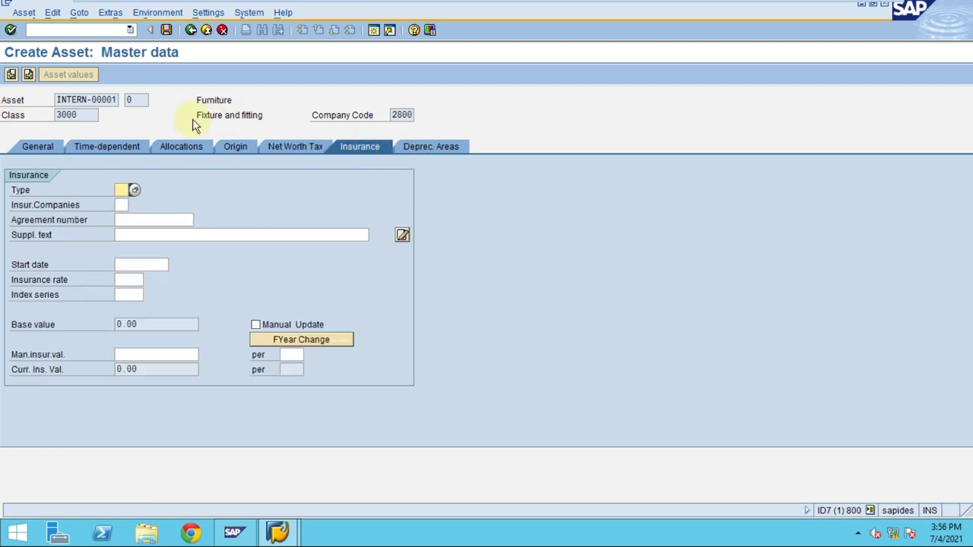
left_click(128, 280)
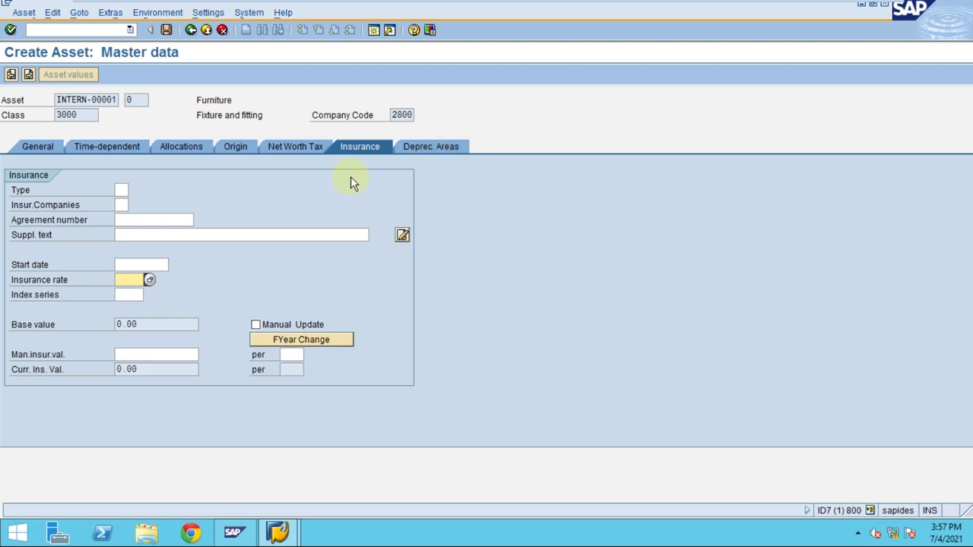
left_click(447, 149)
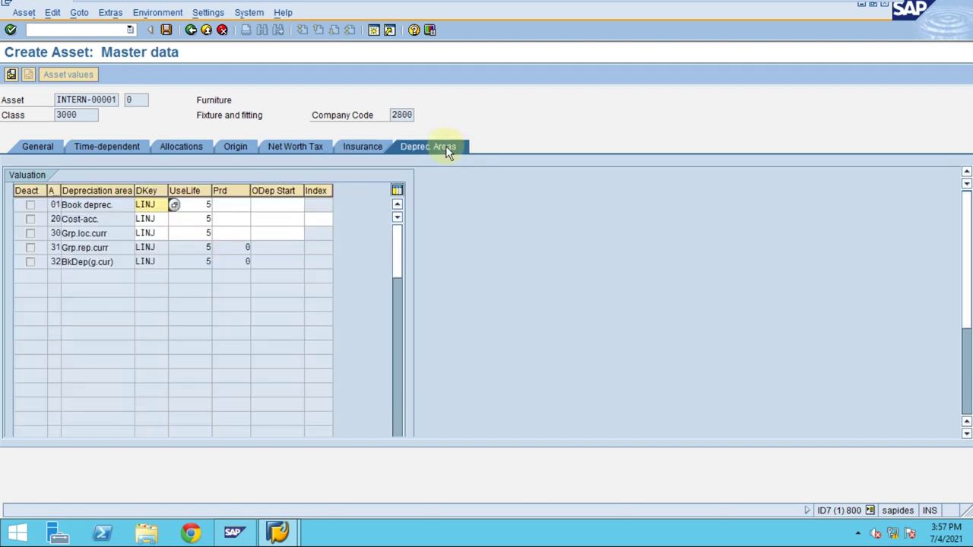
Step: Enter depreciation start 01.01.2020 for areas 01, 20 and 30, confirm, and save the Furniture asset
left_click(207, 204)
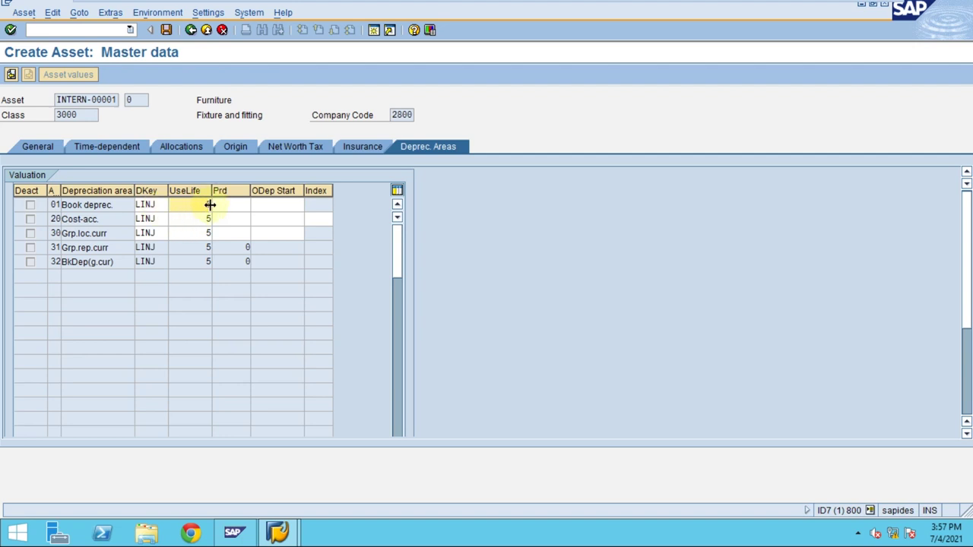
left_click(256, 204)
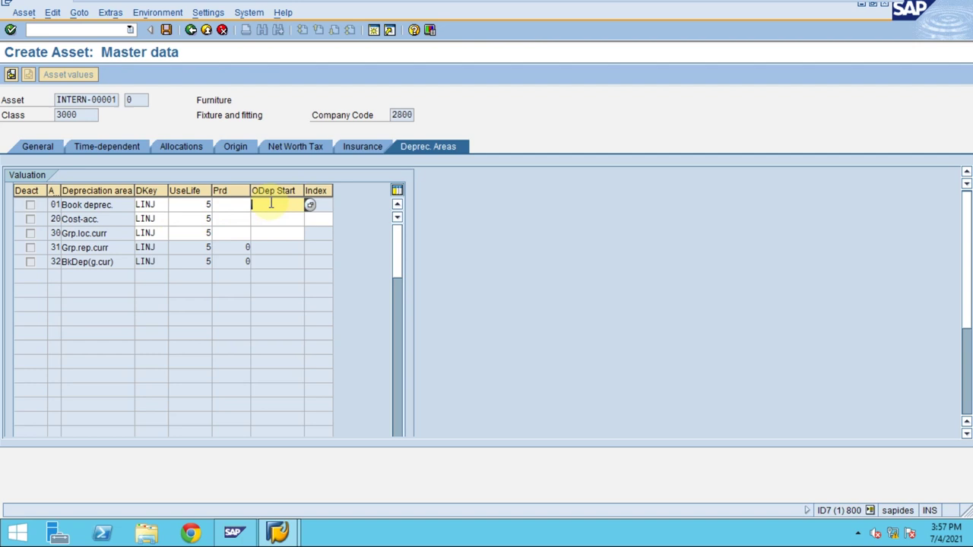
type("01012020")
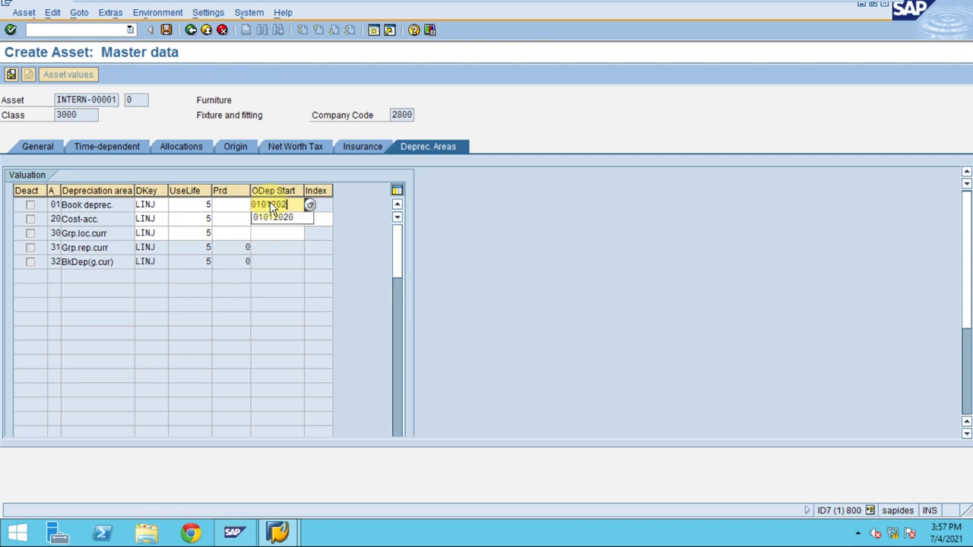
left_click(271, 217)
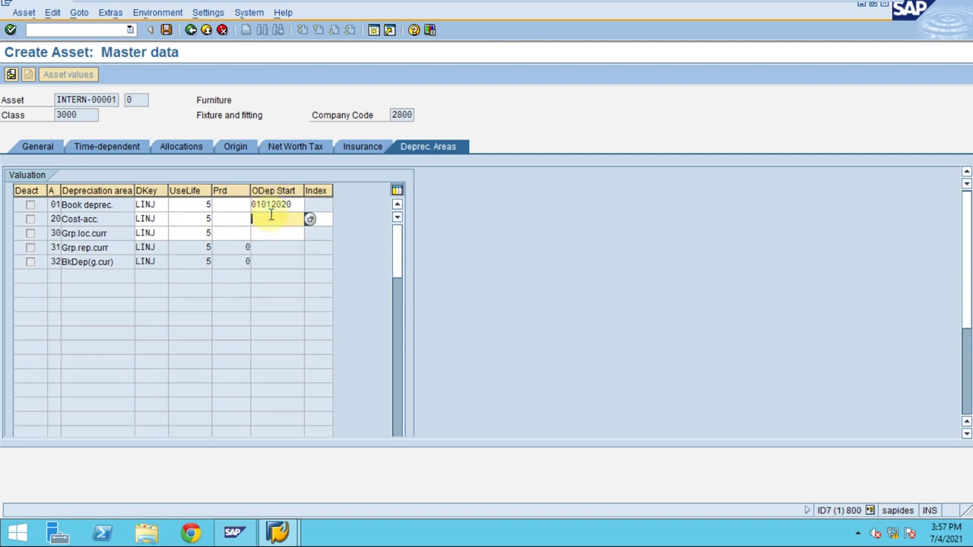
type("01012020")
left_click(277, 233)
type("01012")
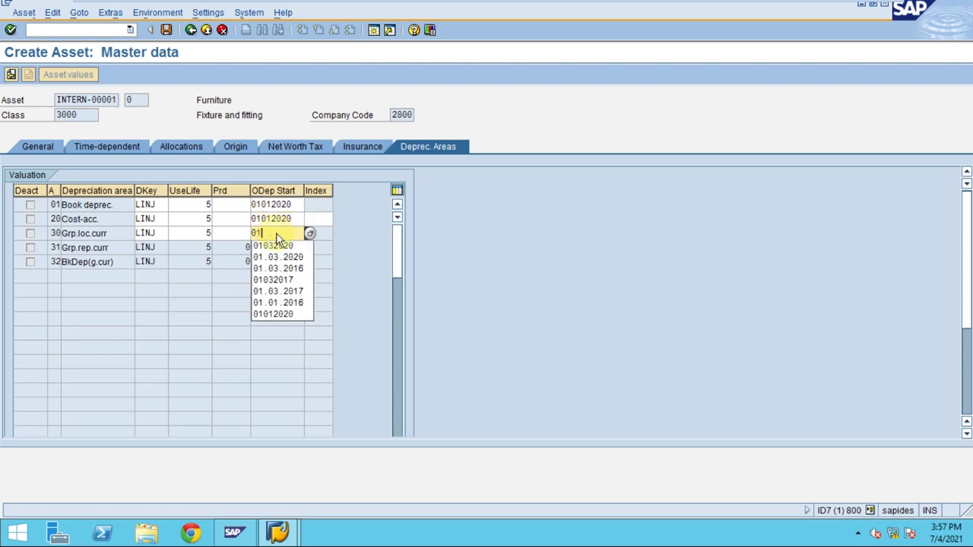
type("020")
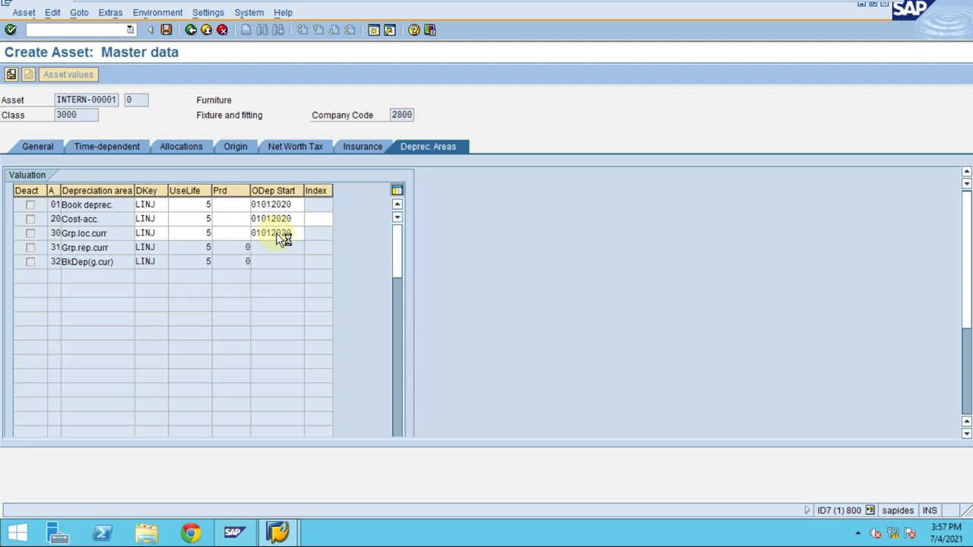
mouse_move(479, 6)
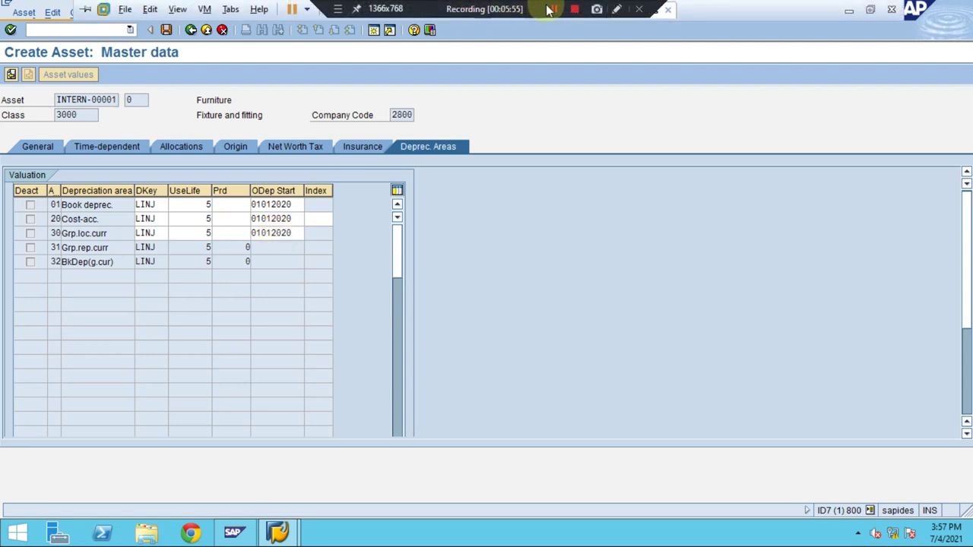
key("Return")
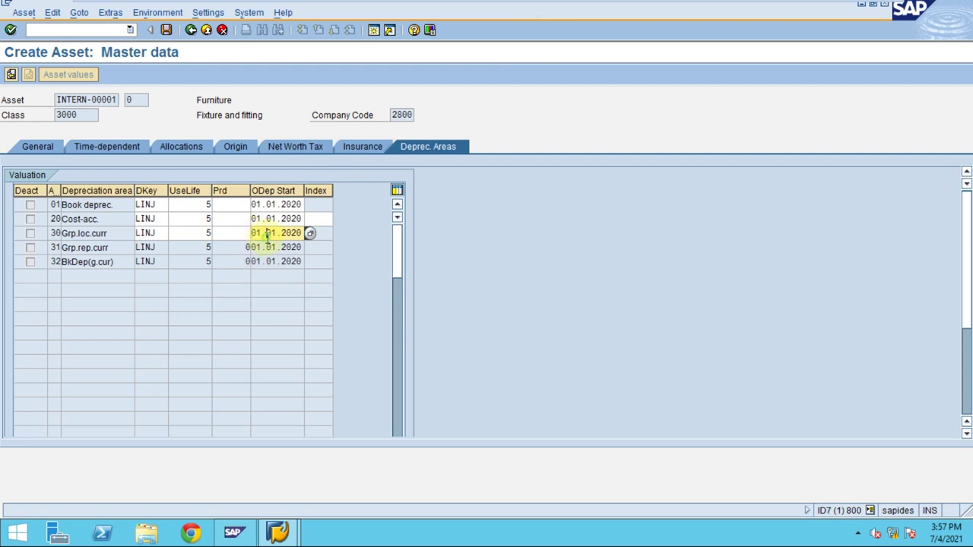
left_click(167, 30)
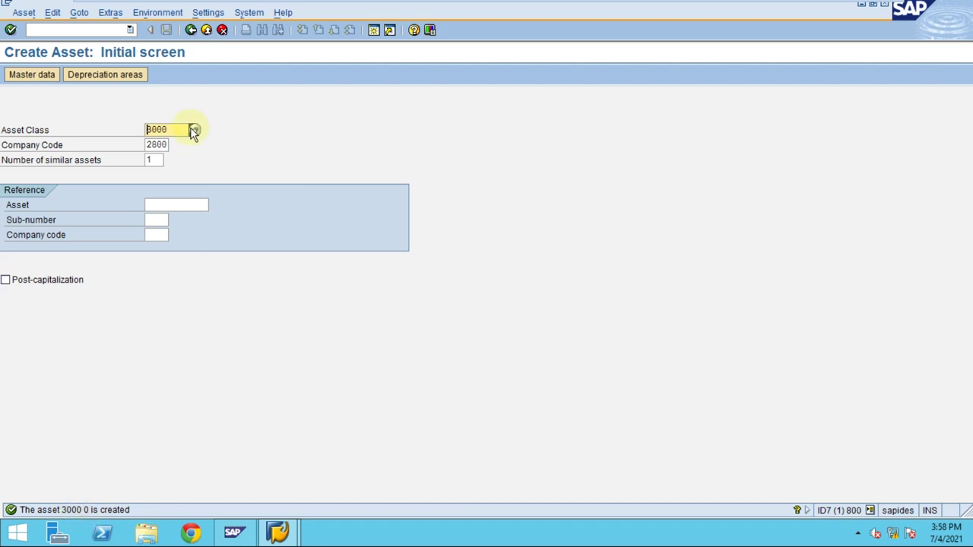
Step: In a second session, run AS03 and look up Furniture as asset 3000 in company code 2800
left_click(373, 29)
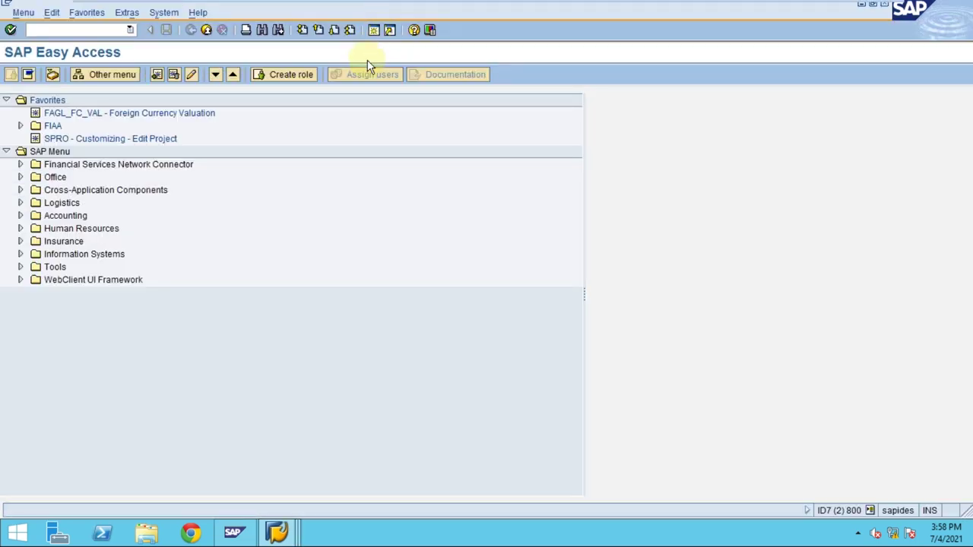
type("as03")
key("Return")
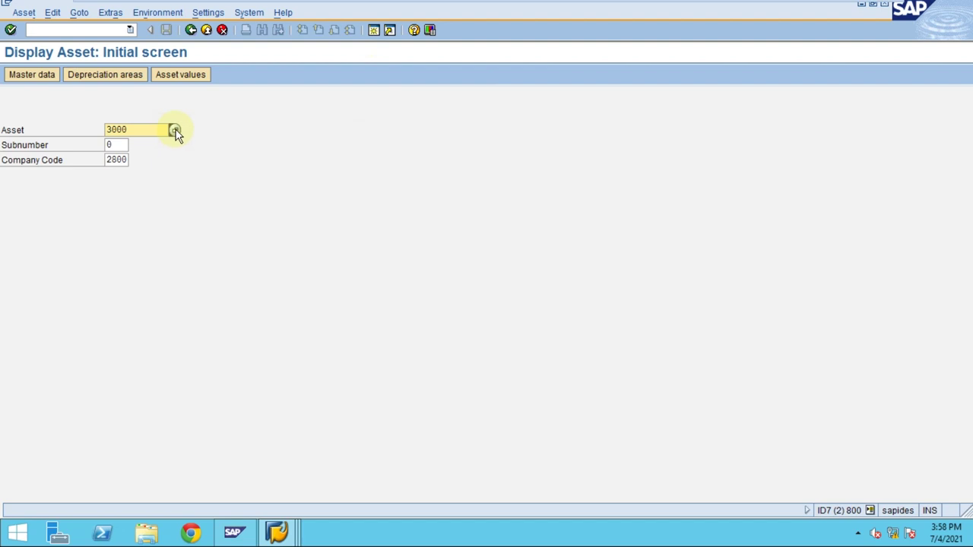
key("Return")
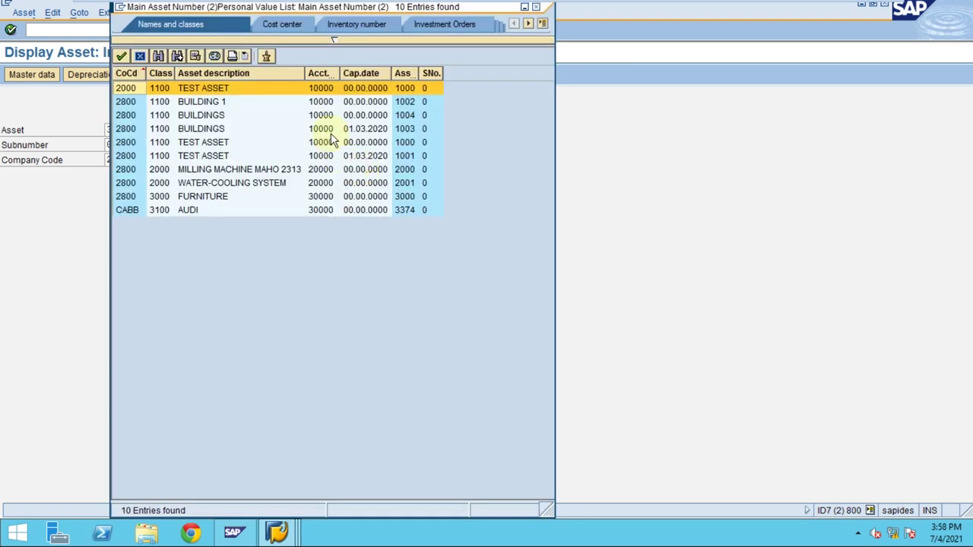
left_click(214, 60)
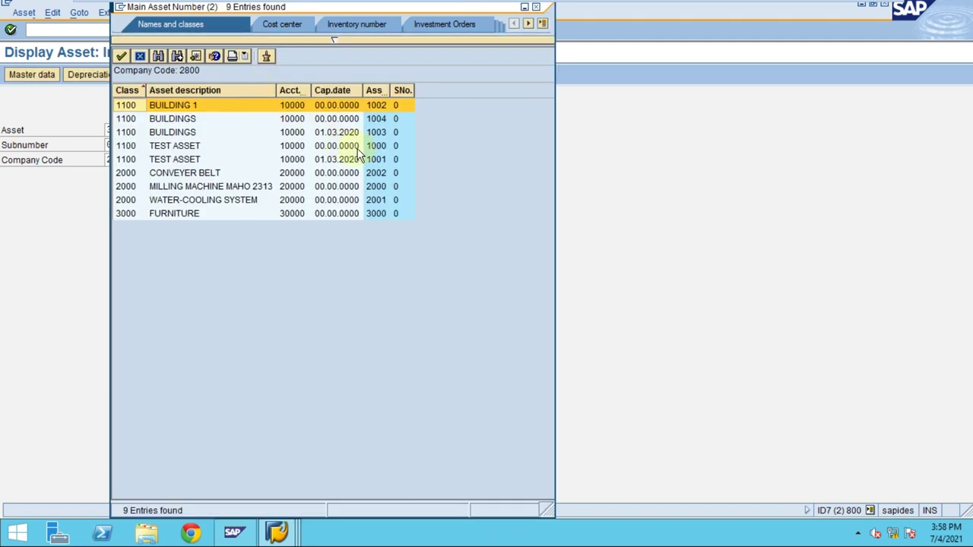
left_click(222, 216)
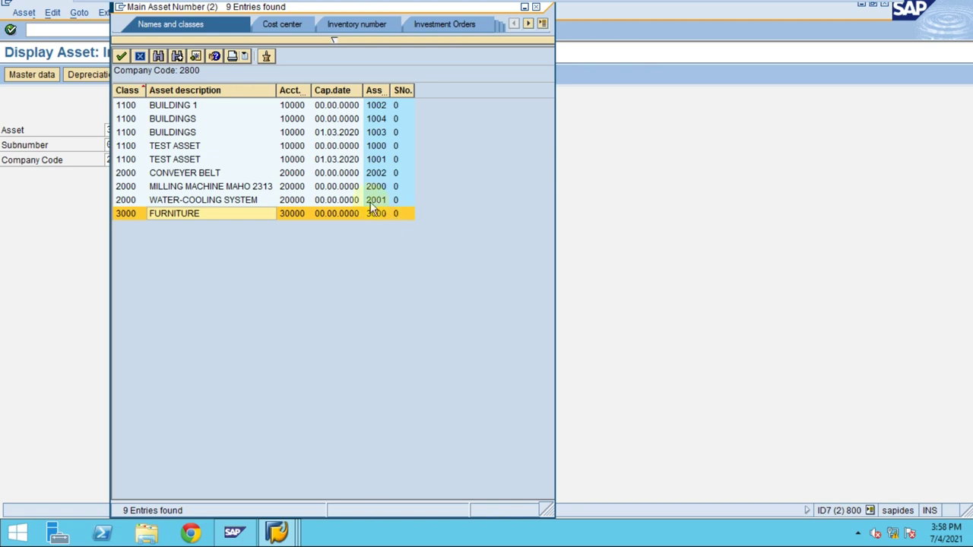
left_click(140, 57)
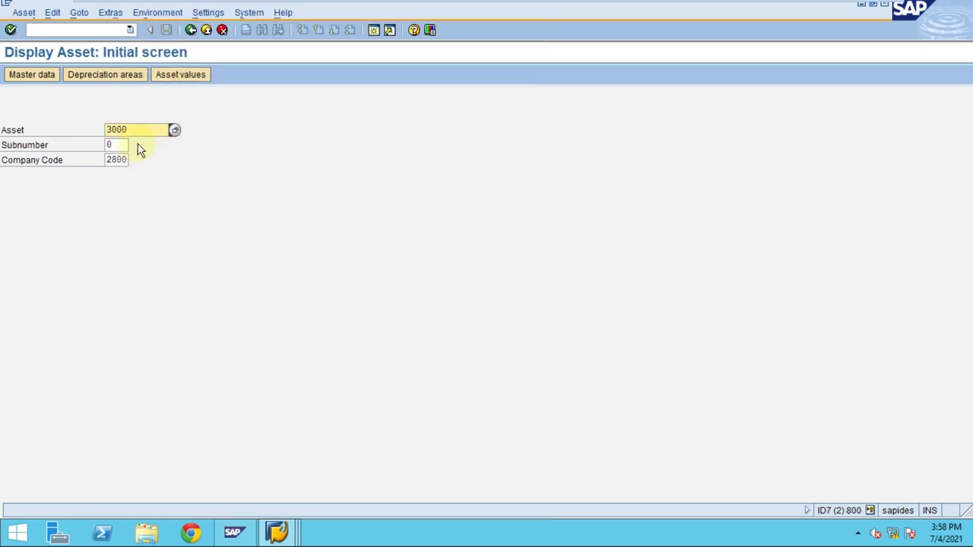
left_click(114, 144)
Step: Rerun AS01 from the command history, showing class 3000, company code 2800 and one similar asset
left_click(191, 30)
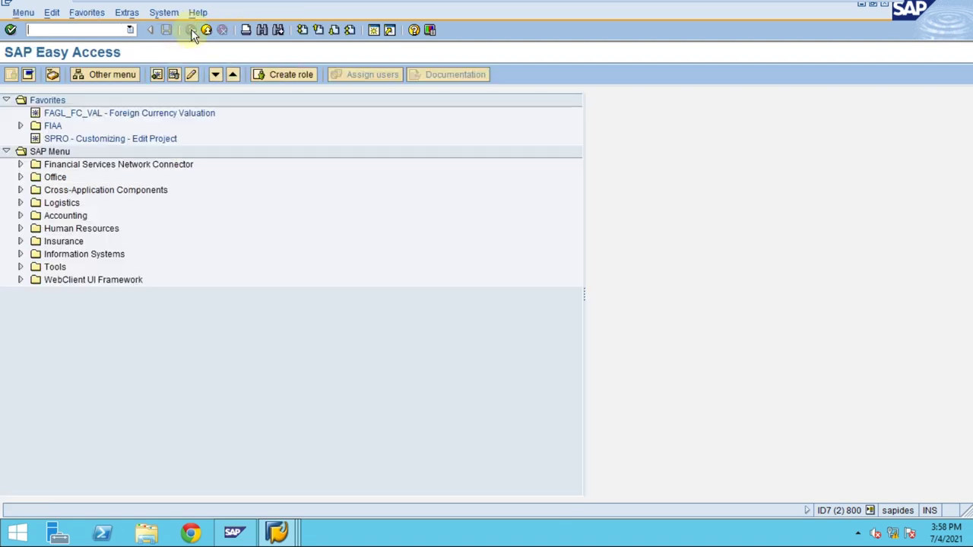
left_click(130, 29)
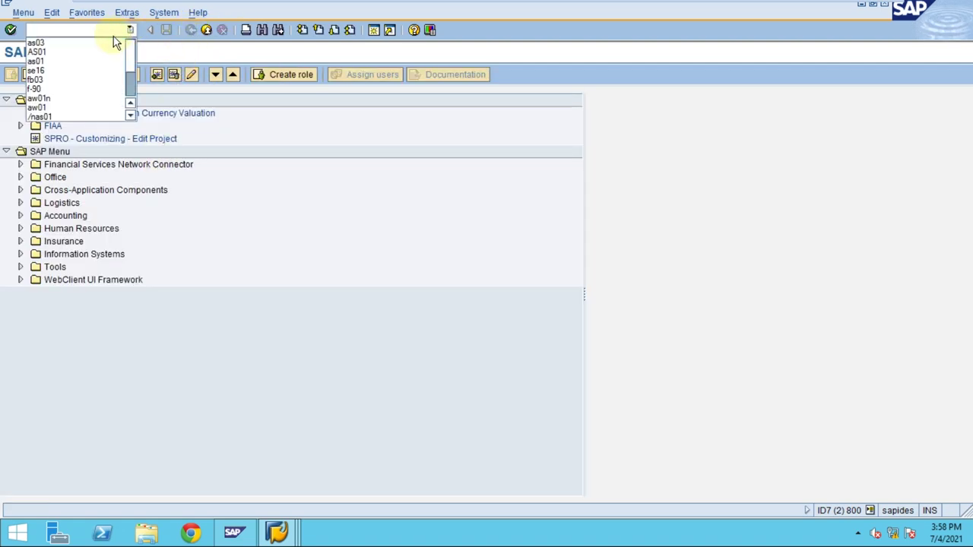
left_click(89, 52)
key("Return")
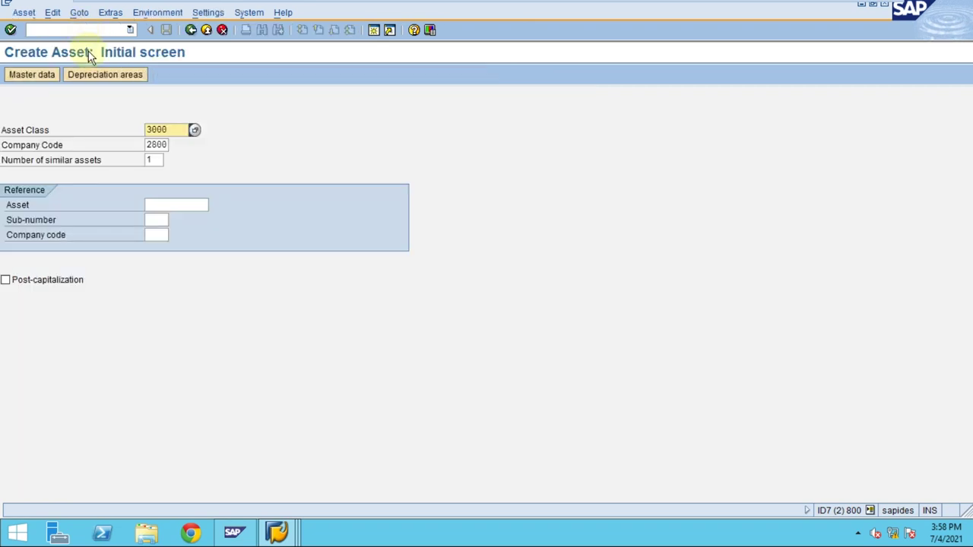
double_click(150, 159)
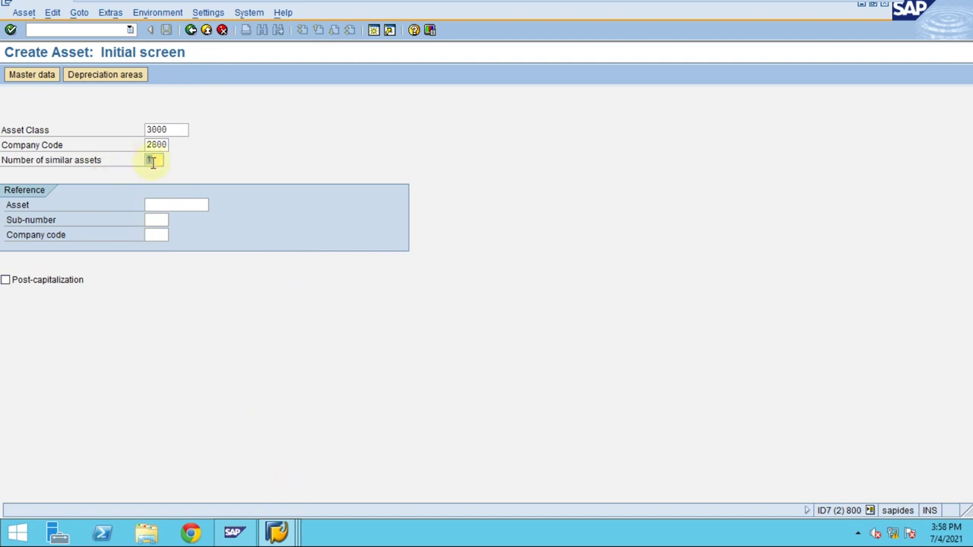
mouse_move(518, 3)
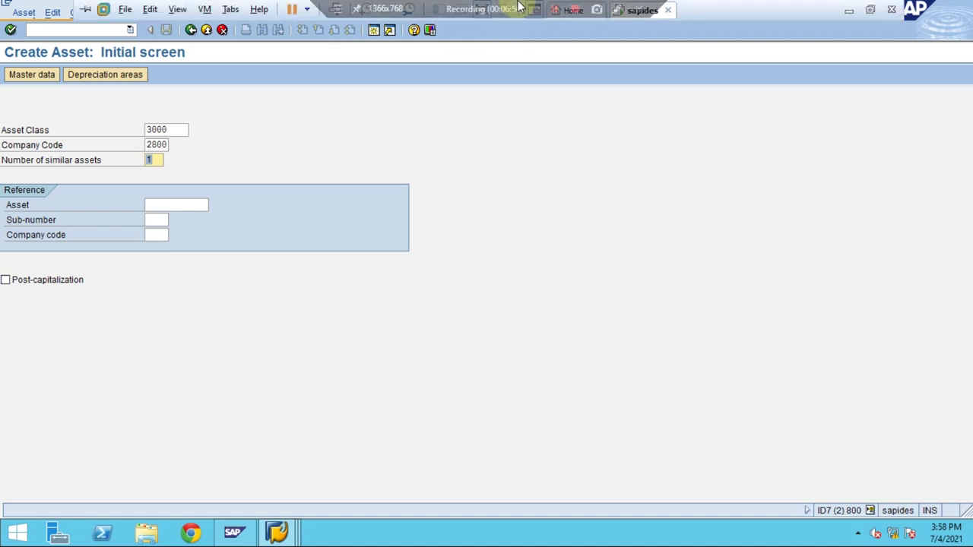